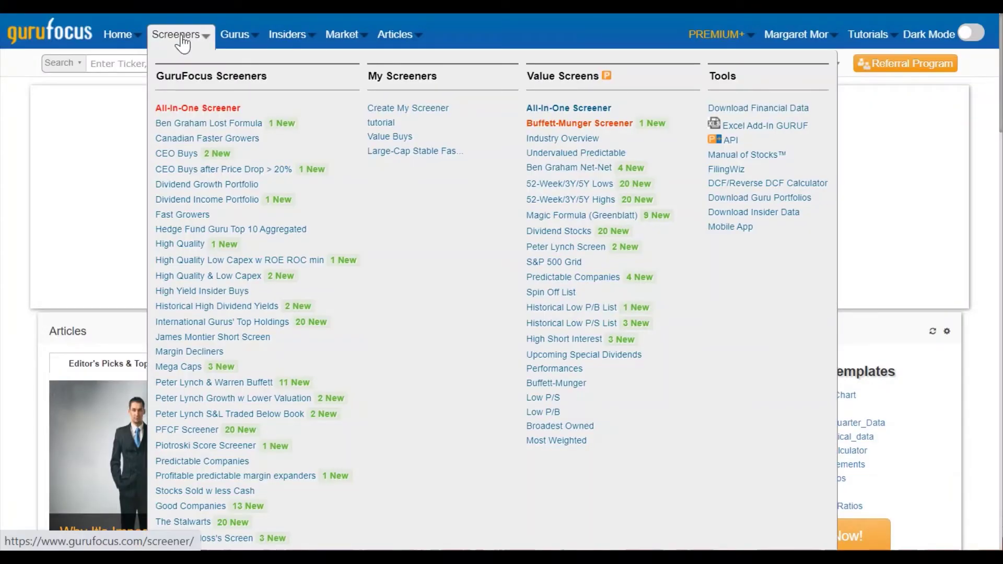
Step: Open the All-in-One Screener, browse the Fundamental and Valuation Ratio tabs, then show ALL filters
{"action": "left_click", "coordinate": [187, 111]}
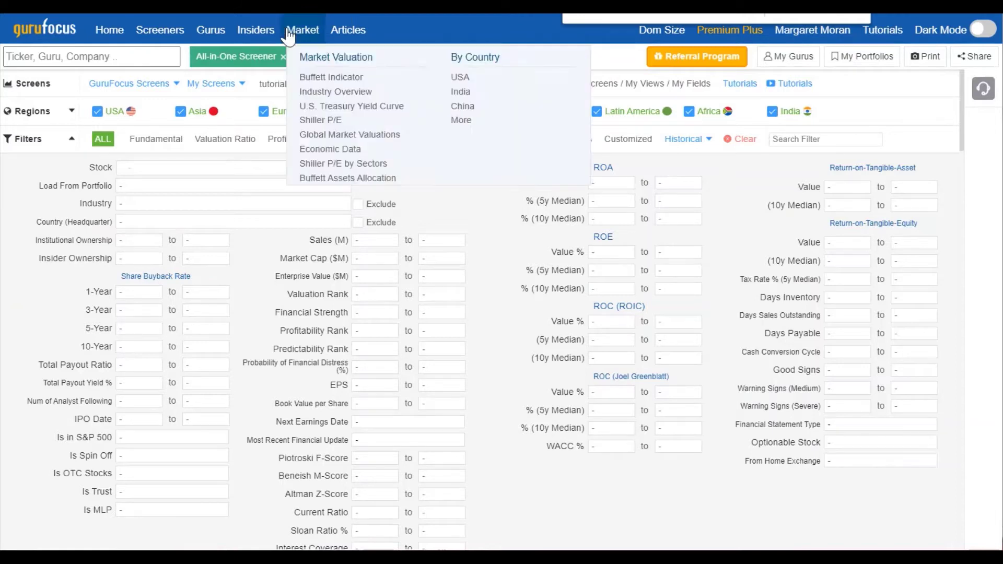
{"action": "left_click", "coordinate": [165, 151]}
{"action": "left_click", "coordinate": [213, 152]}
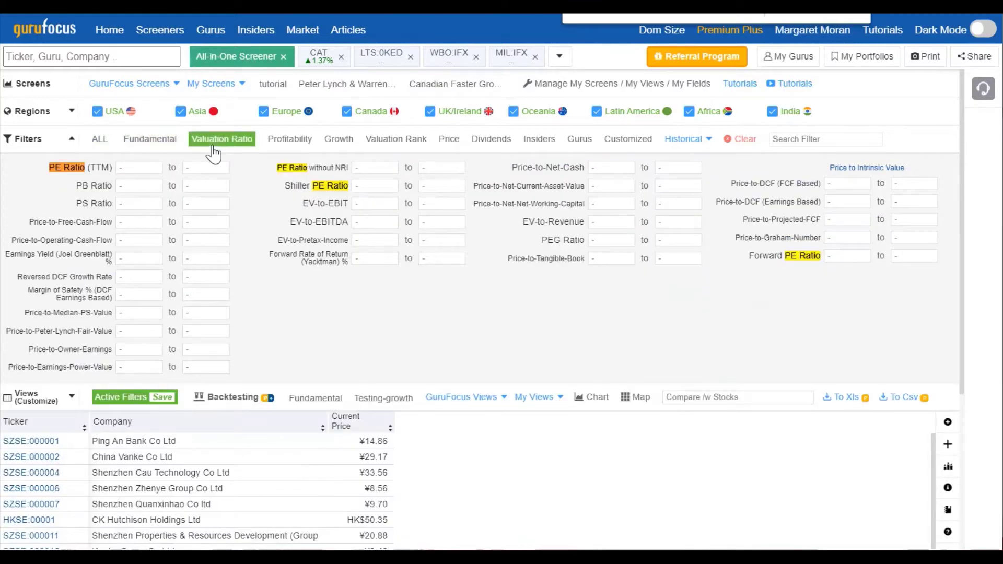
{"action": "left_click", "coordinate": [107, 148]}
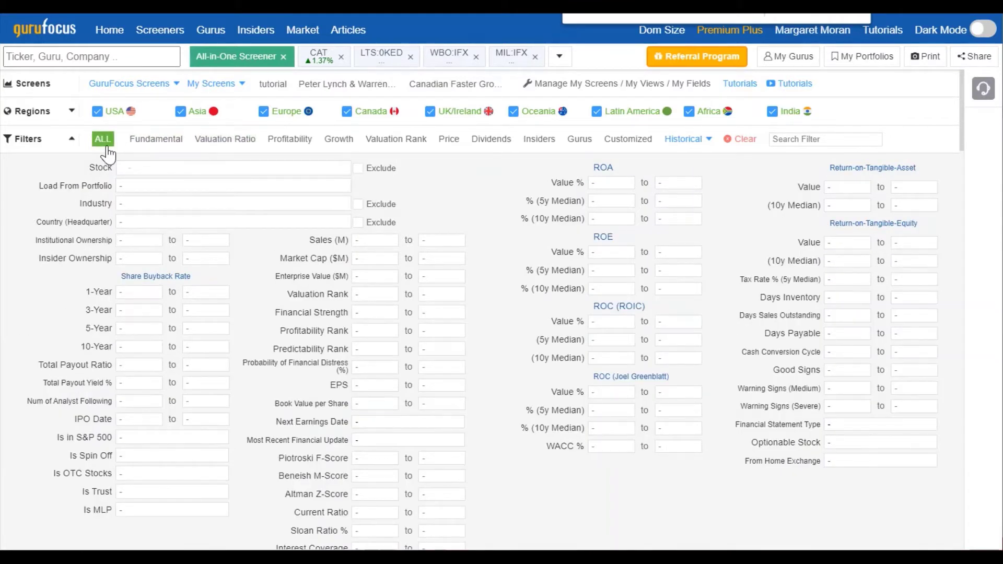
Step: Set the PE Ratio (TTM) filter to a minimum of 10 and a maximum of 15
{"action": "key", "text": "Return"}
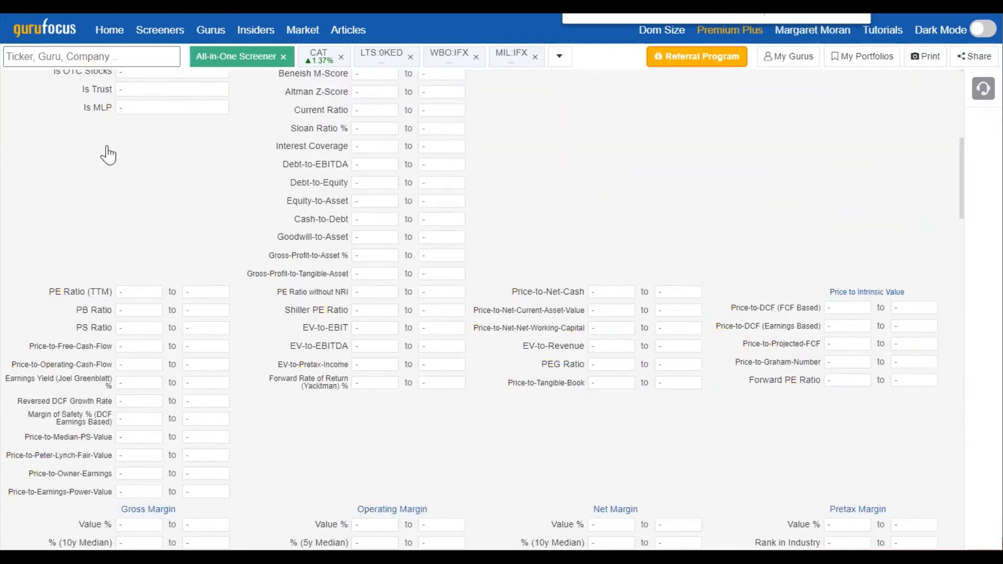
{"action": "left_click", "coordinate": [127, 293]}
{"action": "type", "text": "10"}
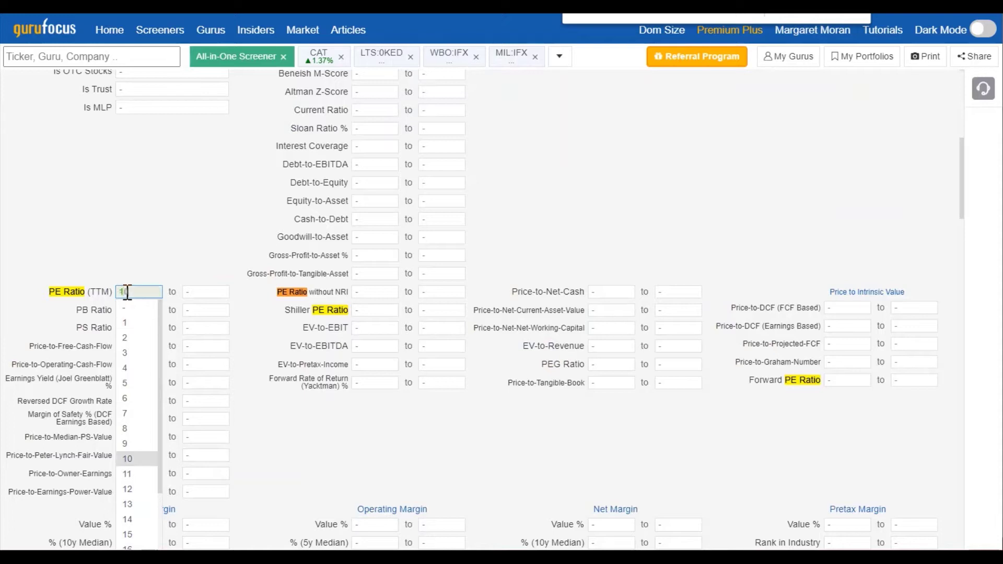
{"action": "left_click", "coordinate": [197, 293]}
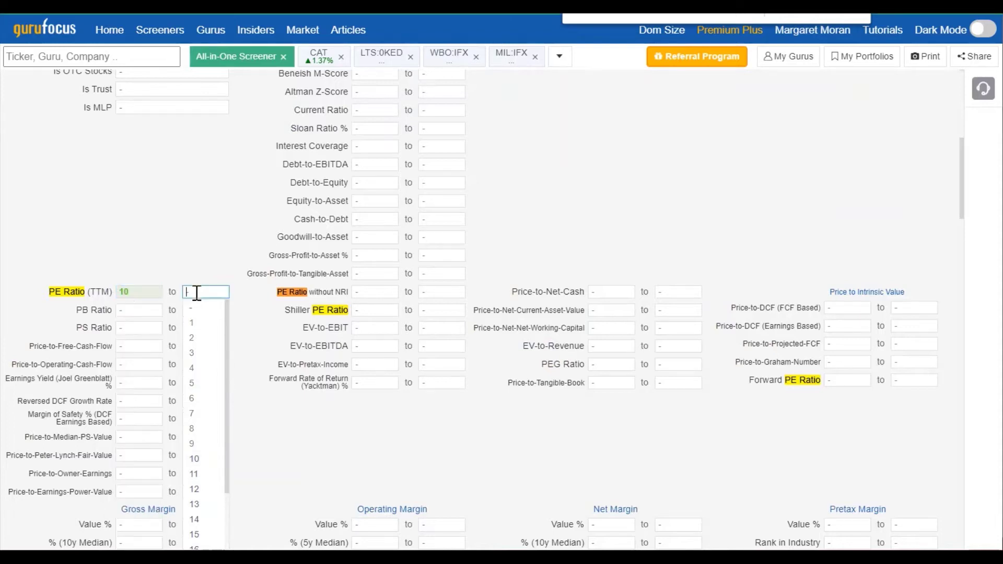
{"action": "type", "text": "15"}
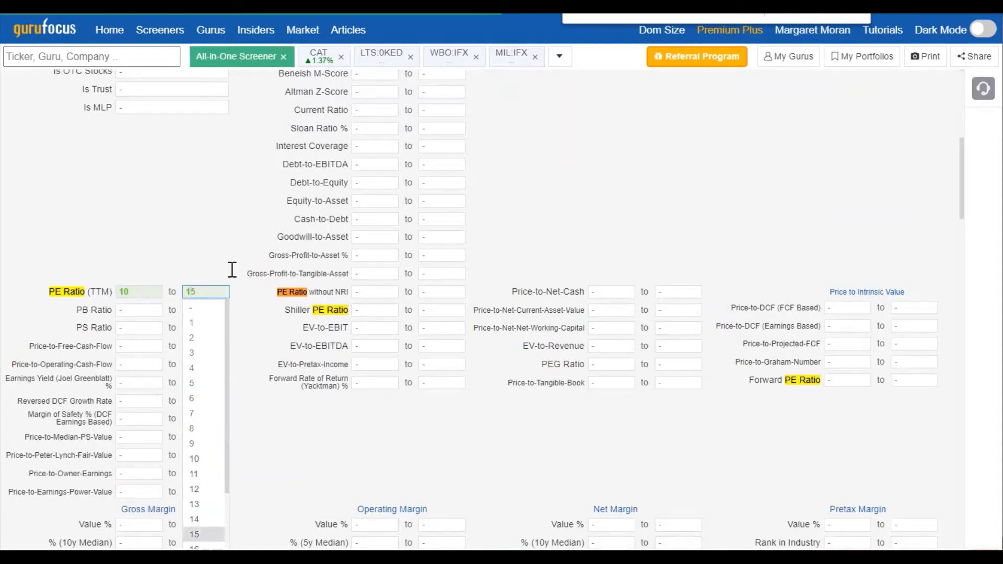
Step: Set the minimum Market Cap to the '$50B - large' preset
{"action": "scroll", "coordinate": [524, 235], "scroll_direction": "up", "scroll_amount": 7}
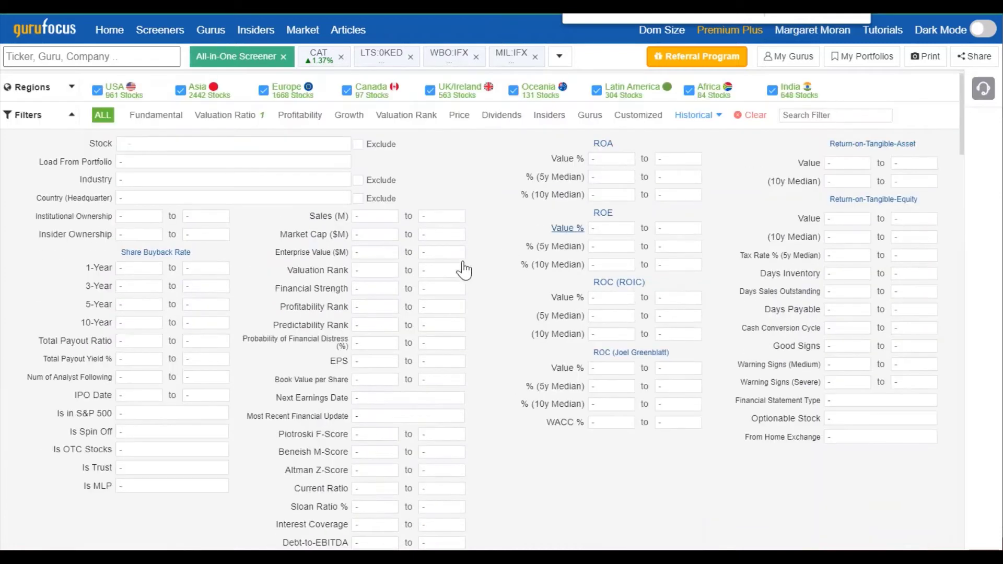
{"action": "left_click", "coordinate": [371, 235]}
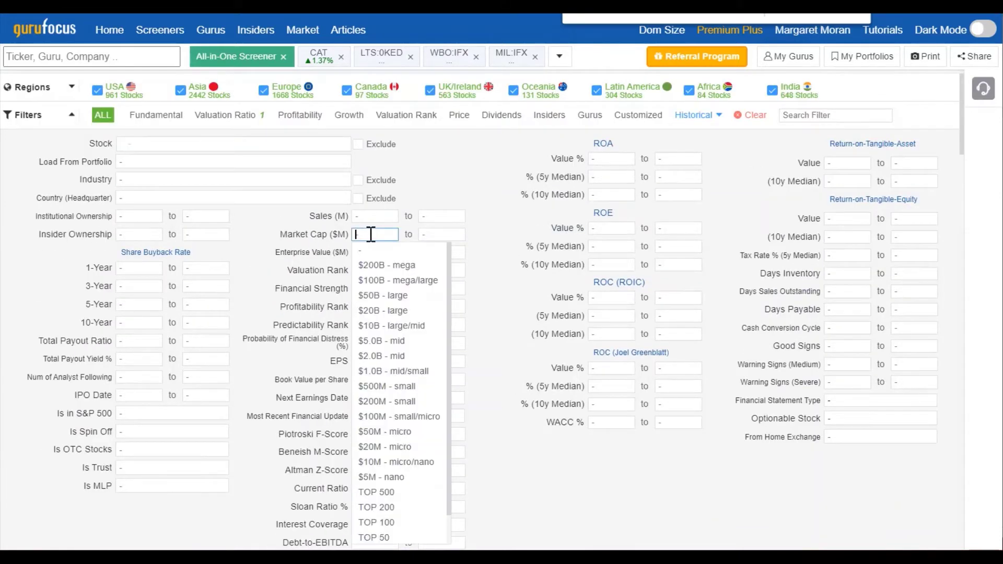
{"action": "left_click", "coordinate": [374, 296]}
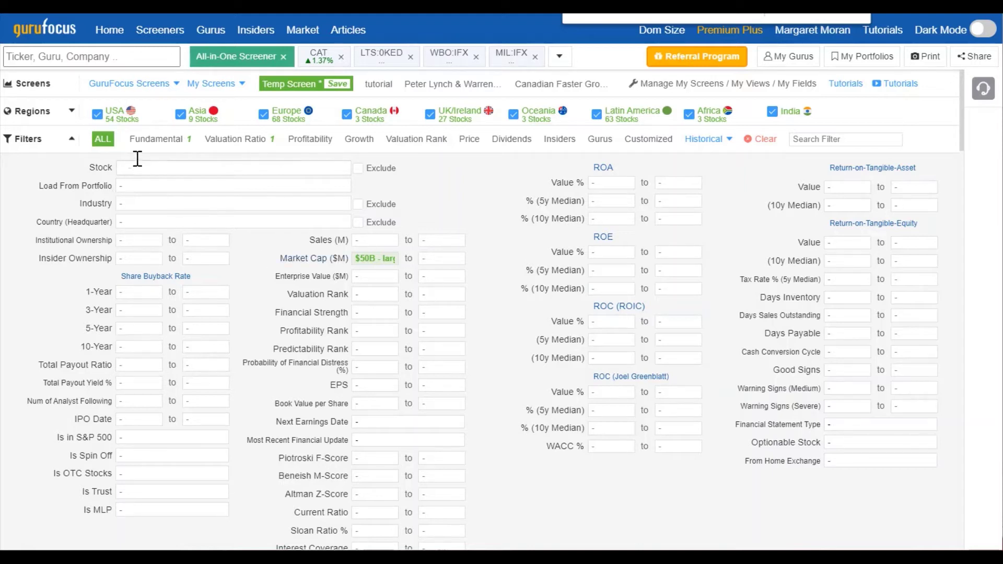
Step: Exclude Asia, Europe, Canada, UK/Ireland, Oceania, Latin America, Africa and India/Pakistan, leaving only USA
{"action": "left_click", "coordinate": [56, 114]}
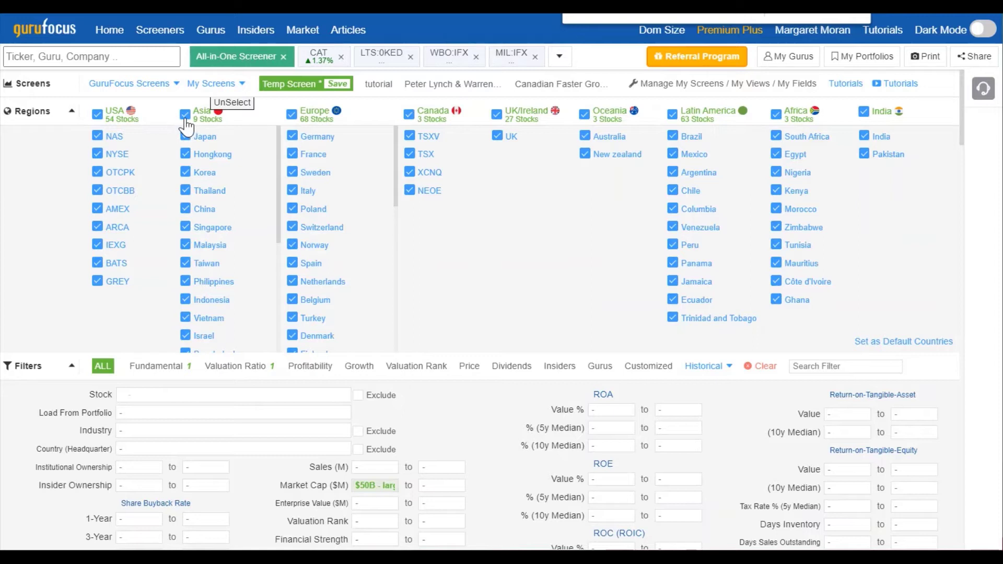
{"action": "left_click", "coordinate": [243, 123]}
{"action": "left_click", "coordinate": [292, 123]}
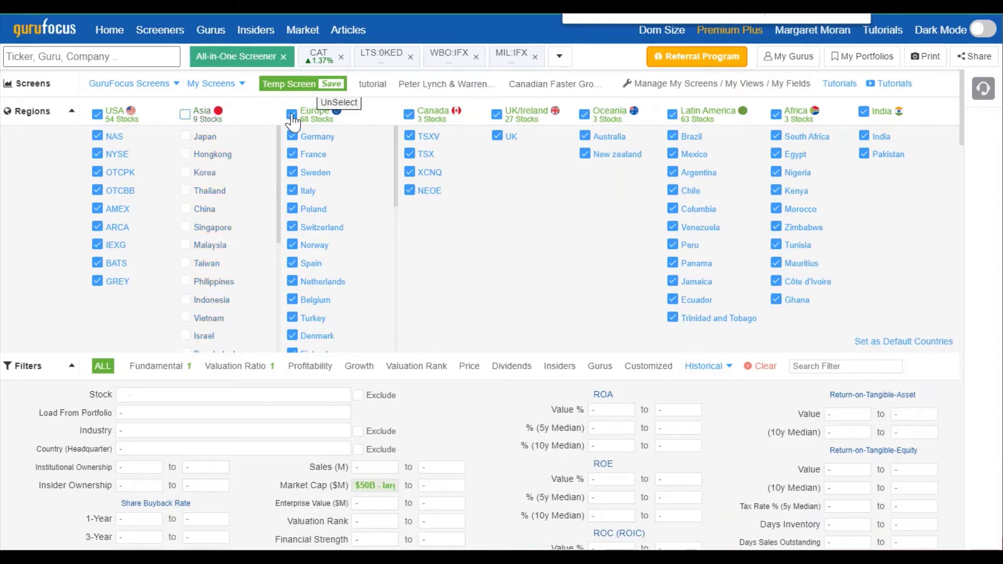
{"action": "left_click", "coordinate": [408, 115]}
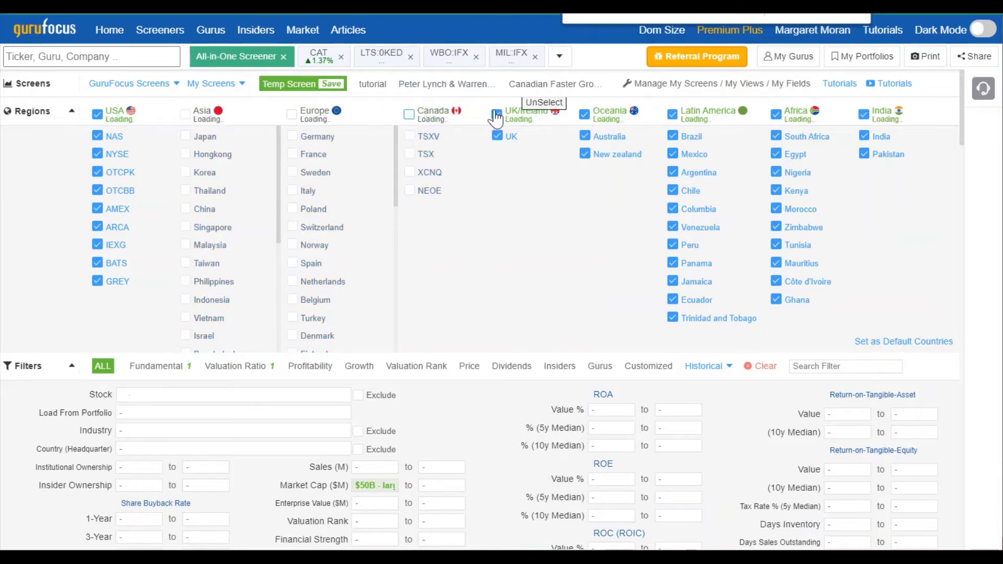
{"action": "left_click", "coordinate": [496, 114]}
{"action": "left_click", "coordinate": [585, 115]}
{"action": "left_click", "coordinate": [672, 115]}
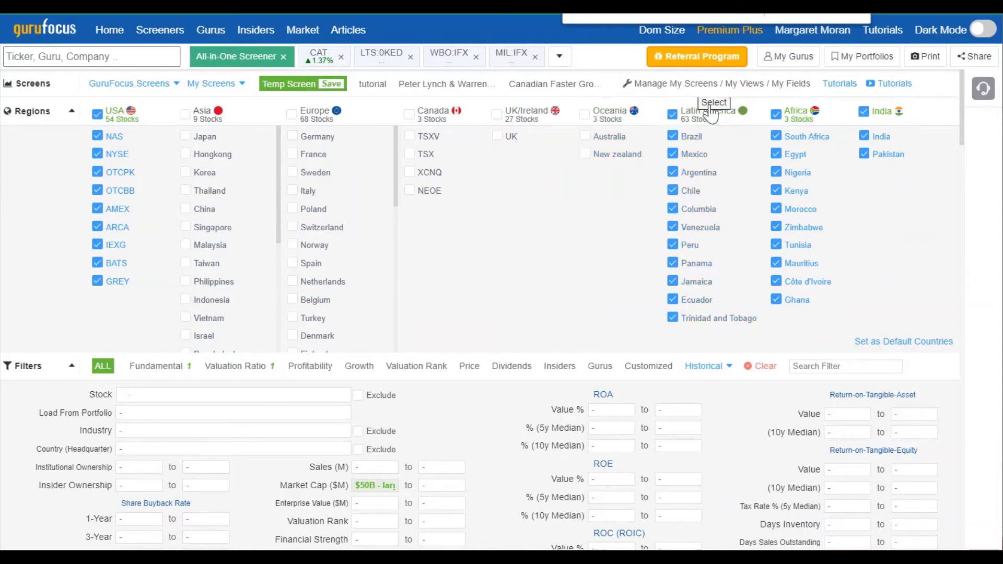
{"action": "left_click", "coordinate": [775, 114]}
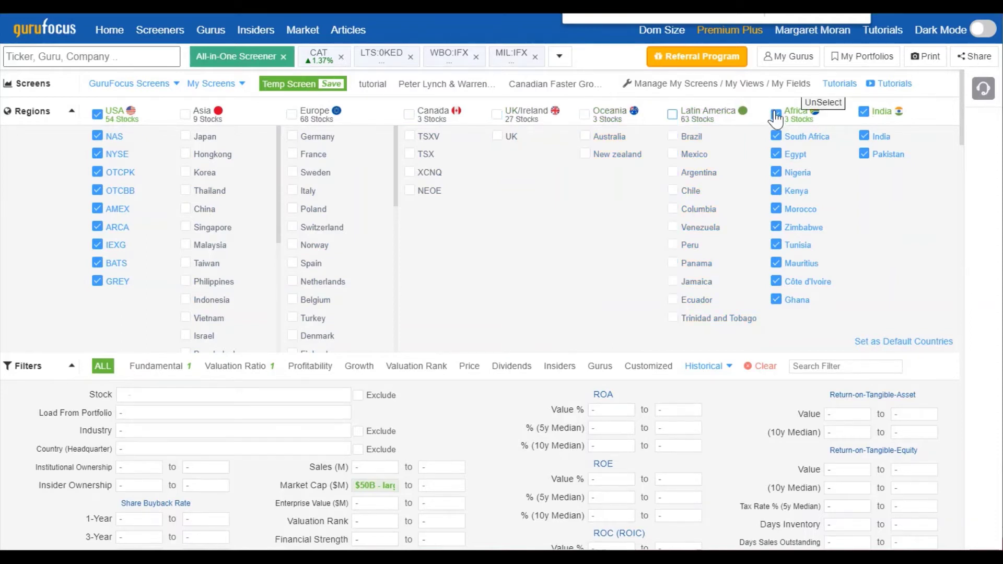
{"action": "left_click", "coordinate": [863, 112]}
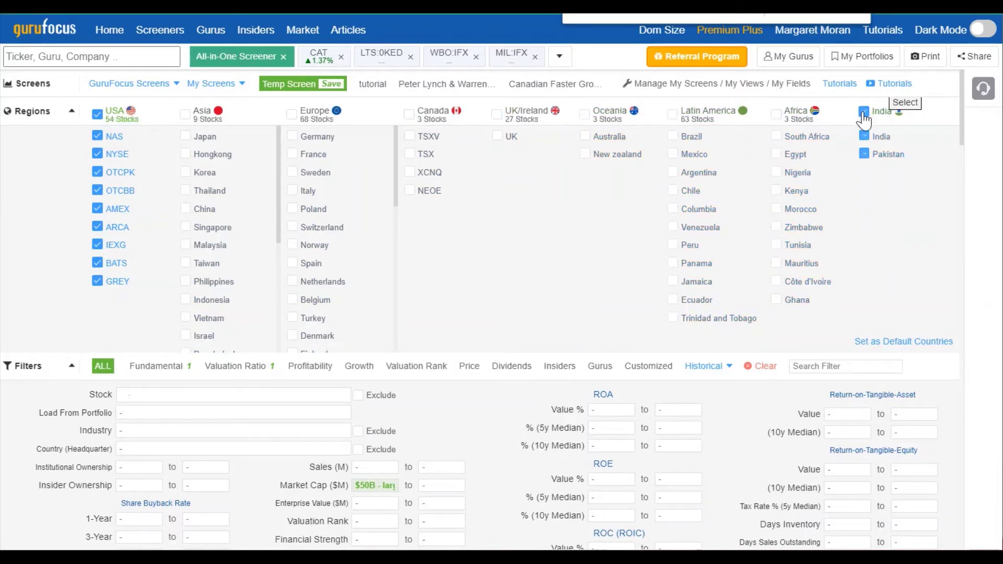
Step: Uncheck NAS, OTCPK, OTCBB, AMEX, ARCA, IEXG, BATS and GREY so only NYSE remains
{"action": "left_click", "coordinate": [97, 137]}
{"action": "left_click", "coordinate": [97, 173]}
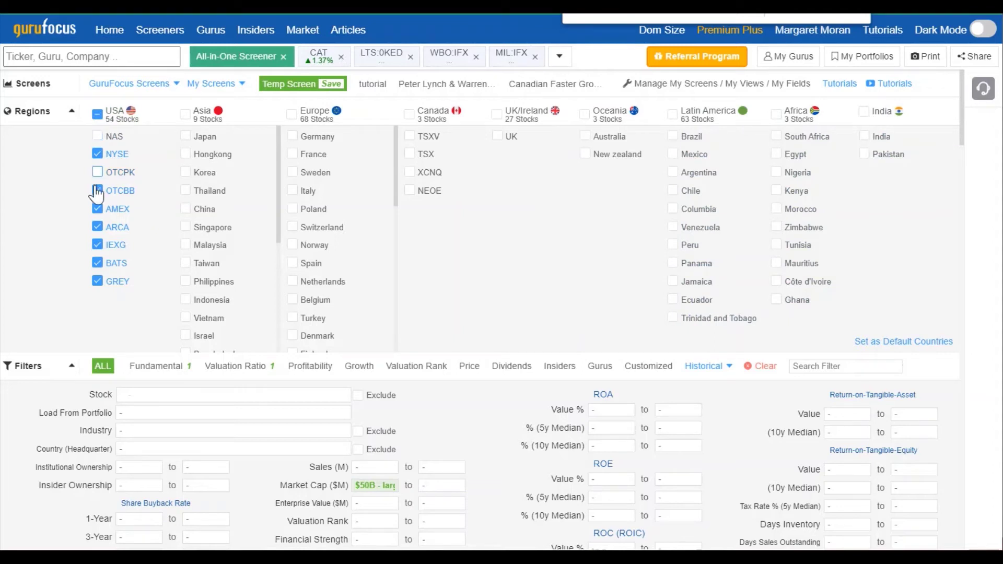
{"action": "left_click", "coordinate": [97, 191]}
{"action": "left_click", "coordinate": [97, 210]}
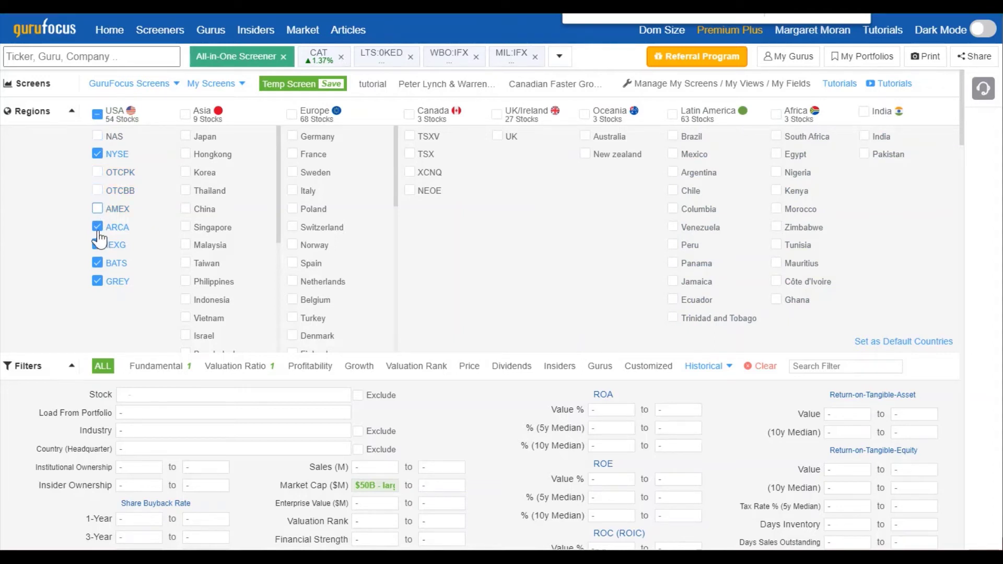
{"action": "left_click", "coordinate": [97, 228]}
{"action": "left_click", "coordinate": [98, 246]}
{"action": "left_click", "coordinate": [97, 264]}
{"action": "left_click", "coordinate": [97, 281]}
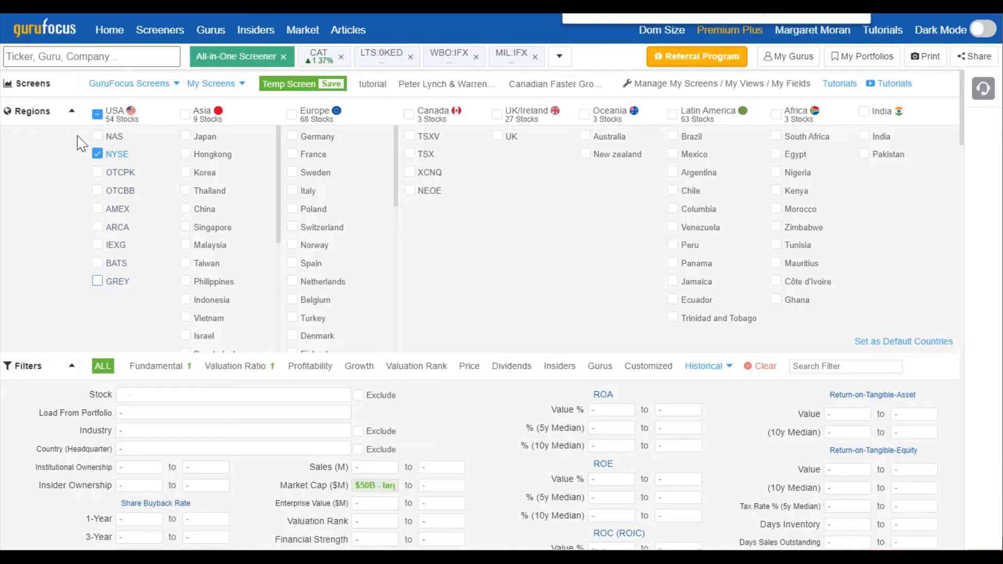
{"action": "left_click", "coordinate": [67, 112]}
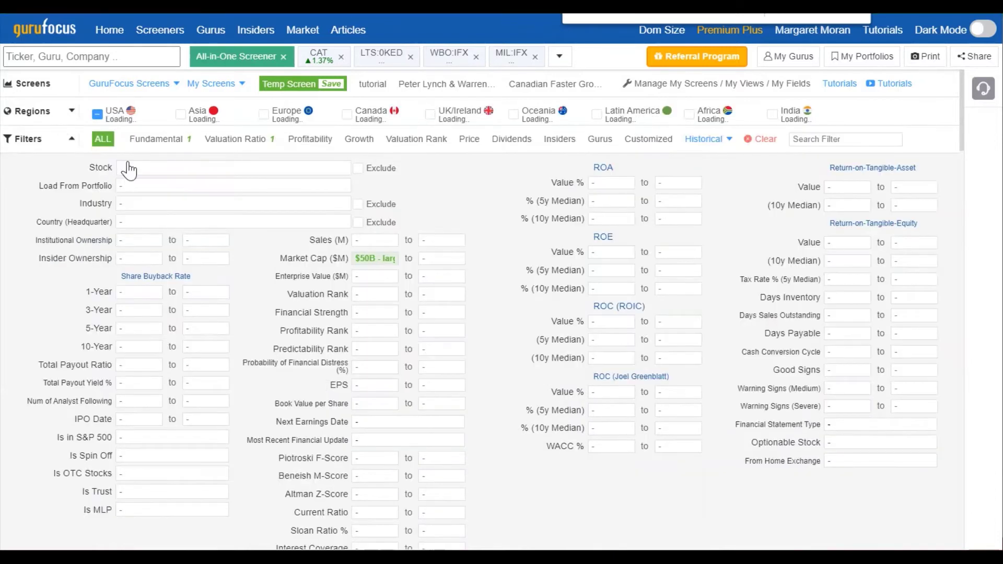
Step: Scroll through the 23 matching NYSE stocks and back up to the Screens bar
{"action": "scroll", "coordinate": [452, 328], "scroll_direction": "down", "scroll_amount": 15}
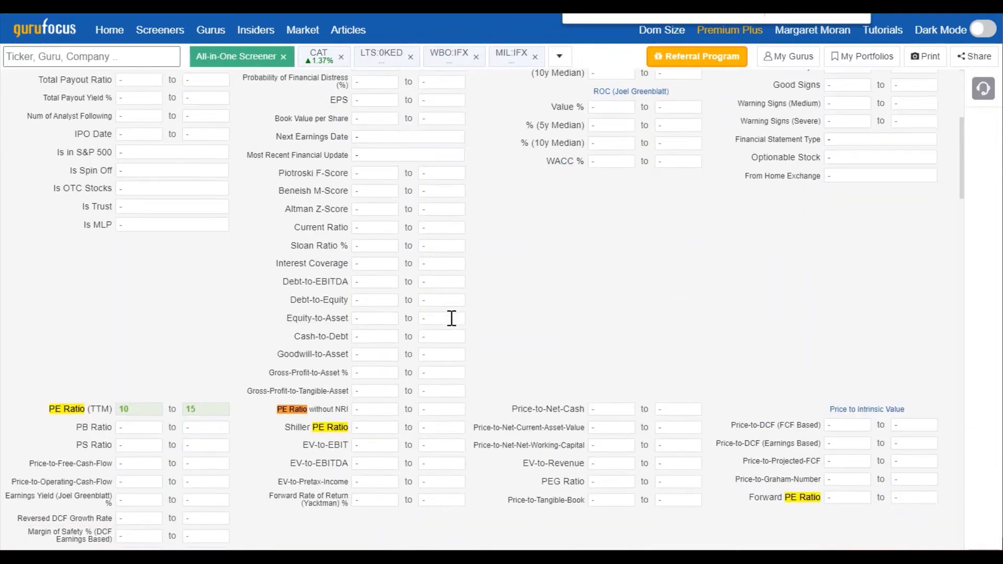
{"action": "scroll", "coordinate": [452, 319], "scroll_direction": "down", "scroll_amount": 20}
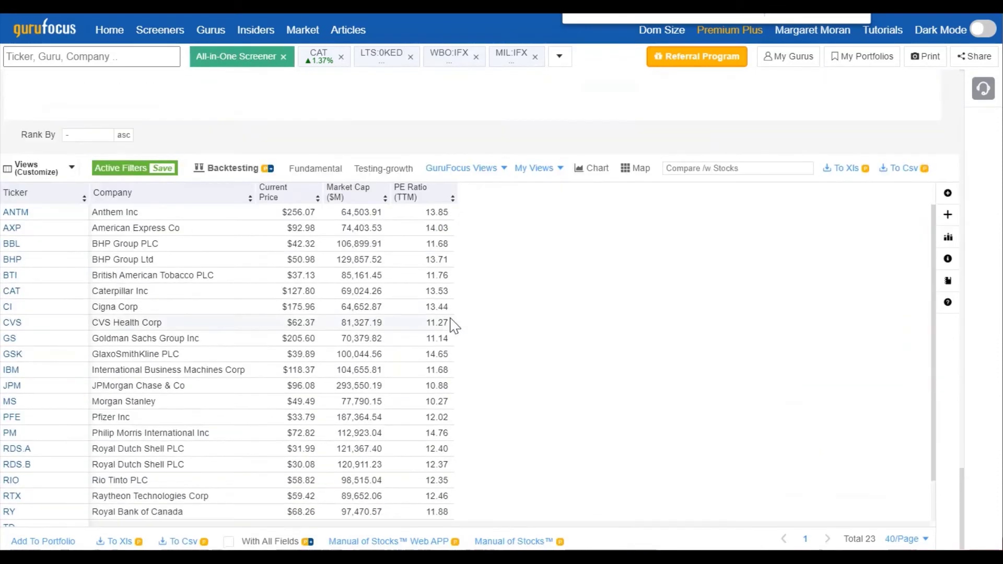
{"action": "scroll", "coordinate": [452, 325], "scroll_direction": "down", "scroll_amount": 1}
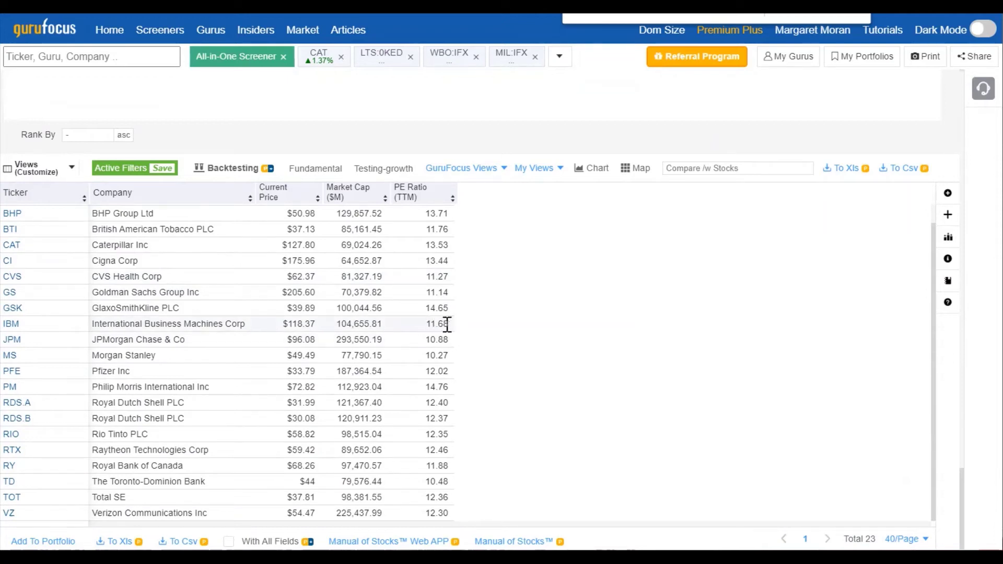
{"action": "scroll", "coordinate": [474, 345], "scroll_direction": "up", "scroll_amount": 1}
{"action": "scroll", "coordinate": [602, 297], "scroll_direction": "up", "scroll_amount": 10}
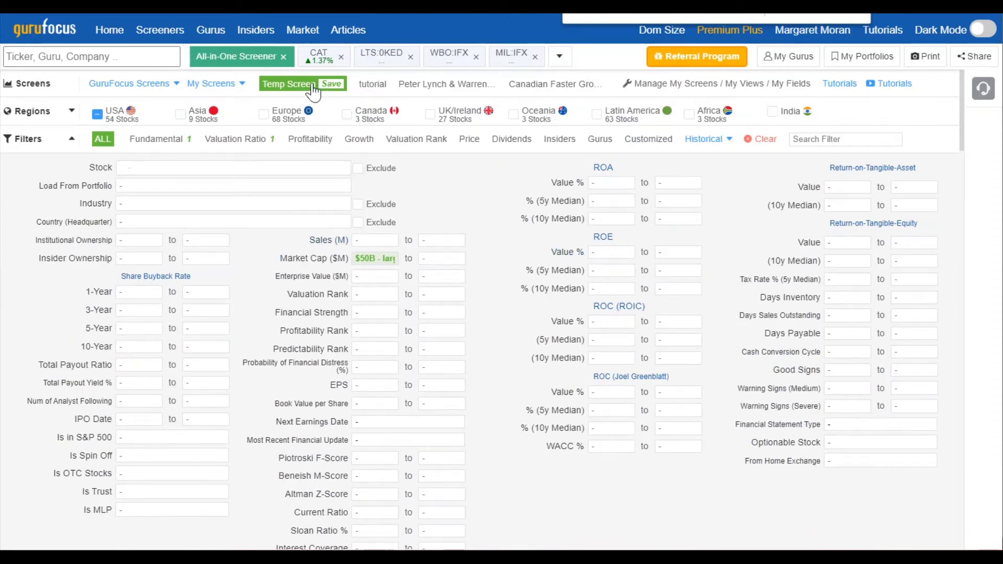
Step: Save the temporary screen under the name 'Example' with a short note
{"action": "left_click", "coordinate": [330, 86]}
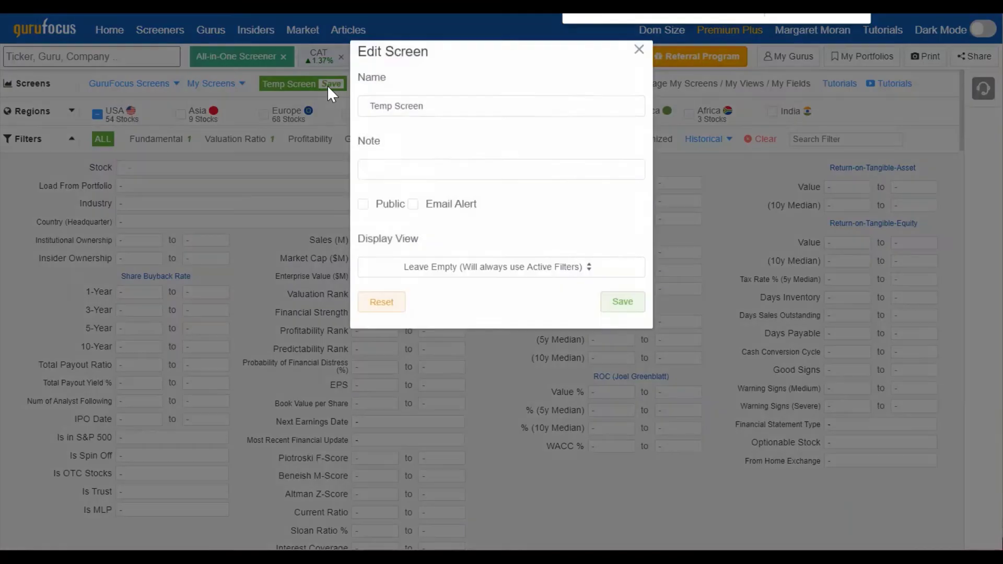
{"action": "left_click_drag", "start_coordinate": [437, 111], "coordinate": [353, 109]}
{"action": "left_click", "coordinate": [349, 102]}
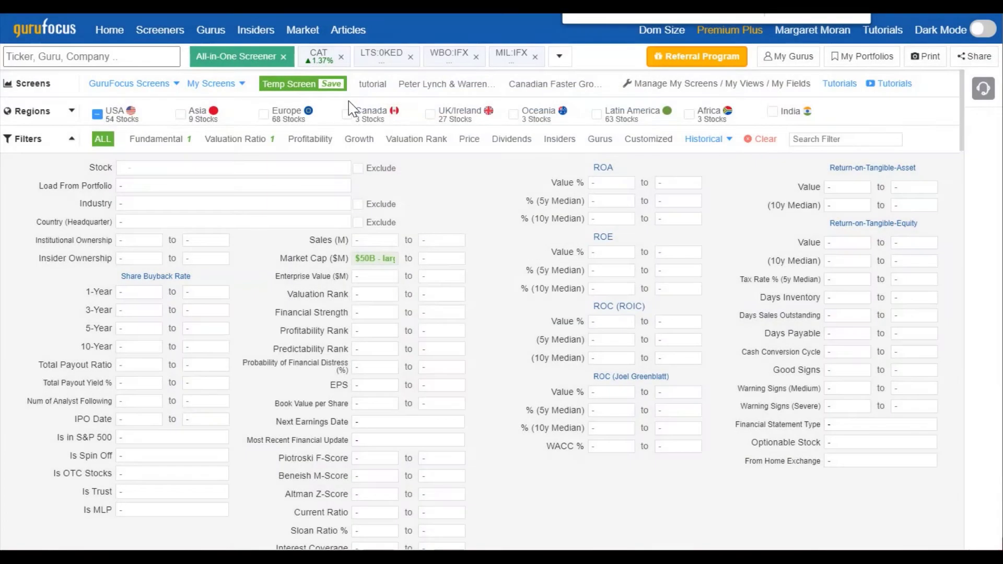
{"action": "left_click", "coordinate": [330, 86]}
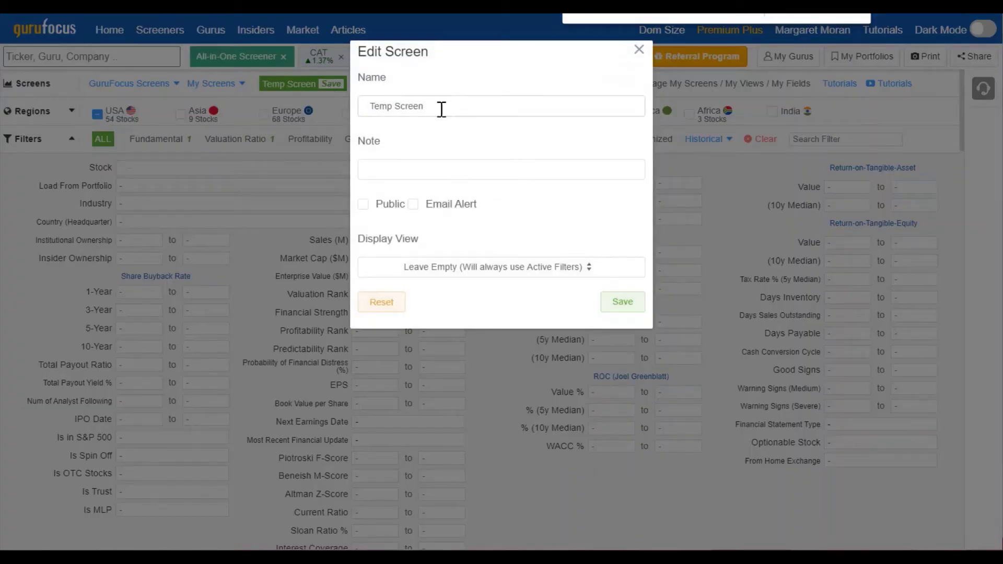
{"action": "left_click_drag", "start_coordinate": [441, 107], "coordinate": [369, 105]}
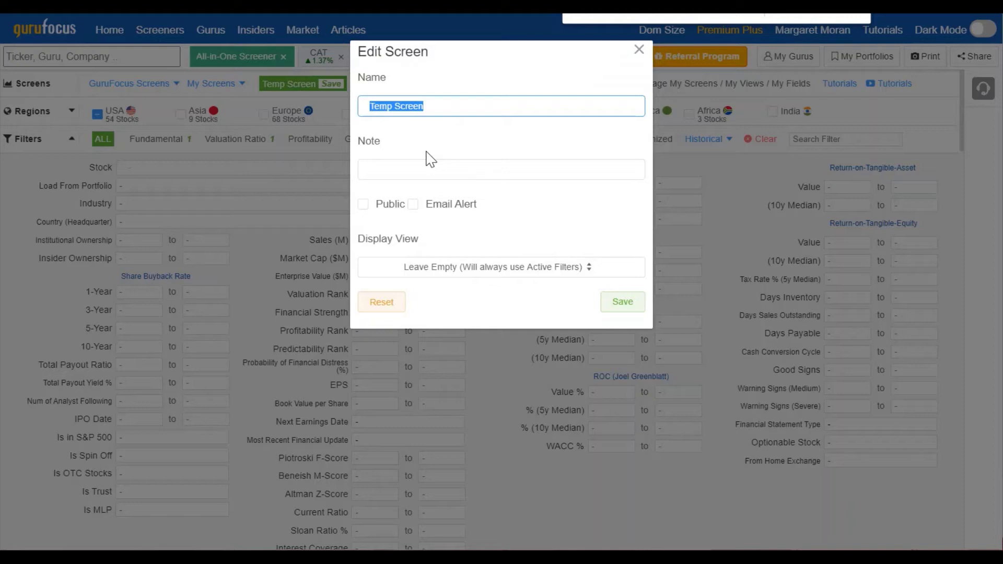
{"action": "type", "text": "Example"}
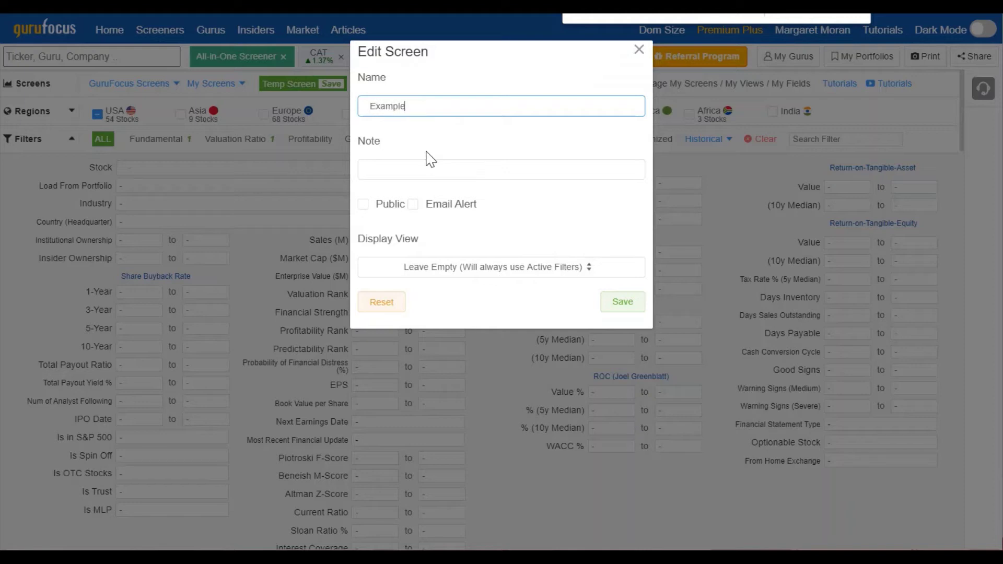
{"action": "left_click", "coordinate": [438, 173]}
{"action": "type", "text": "fe"}
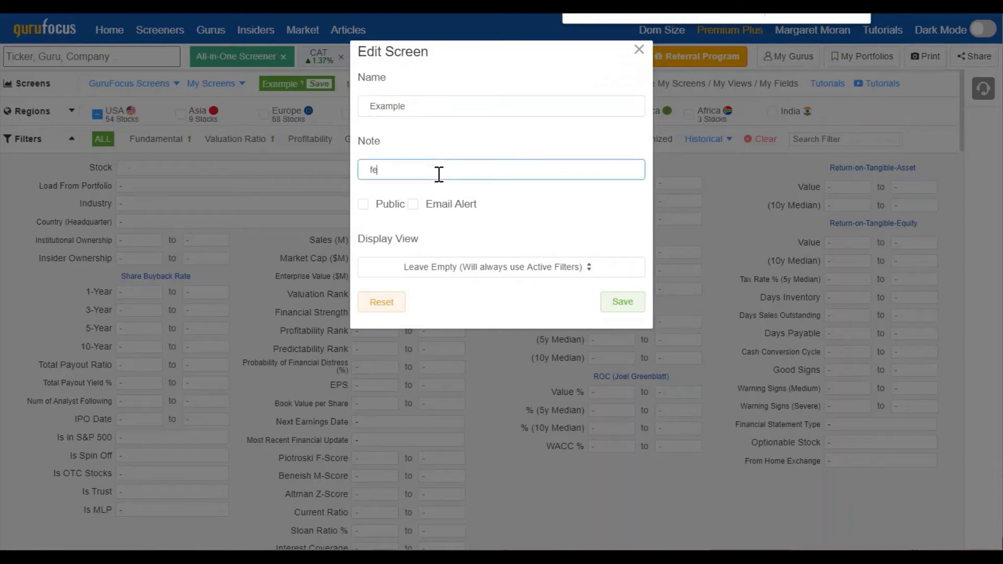
{"action": "type", "text": "fefeefe"}
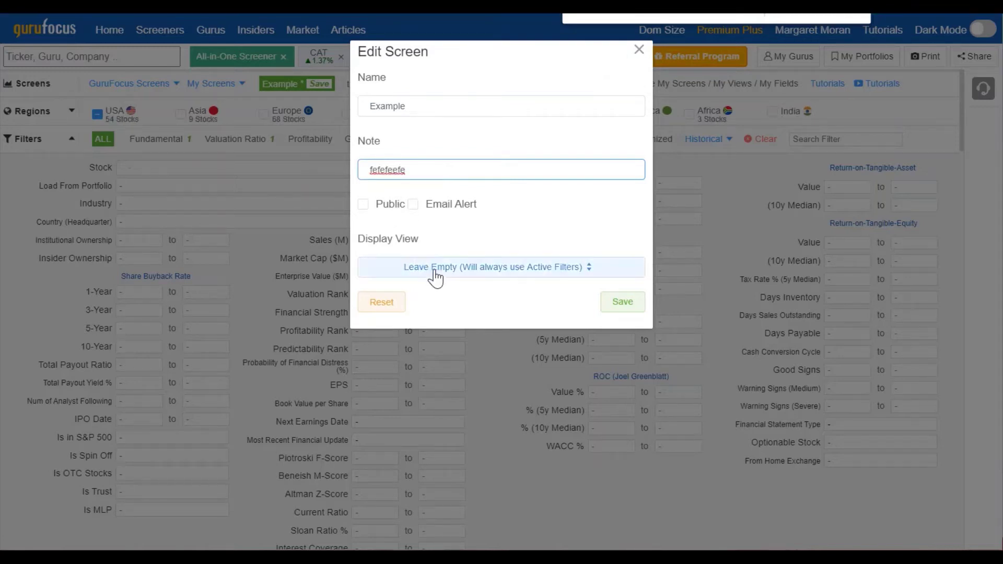
{"action": "left_click", "coordinate": [624, 309]}
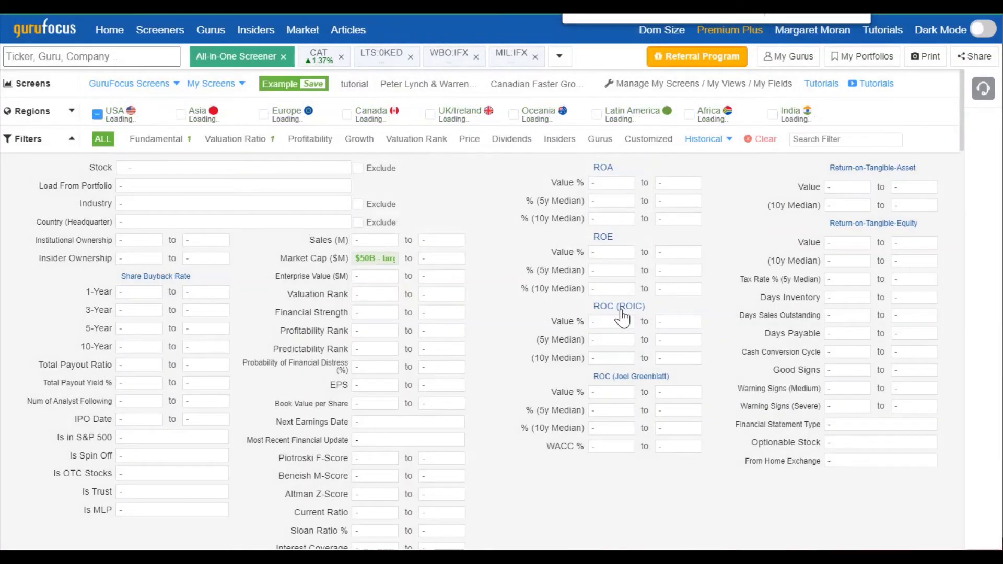
{"action": "left_click", "coordinate": [239, 85]}
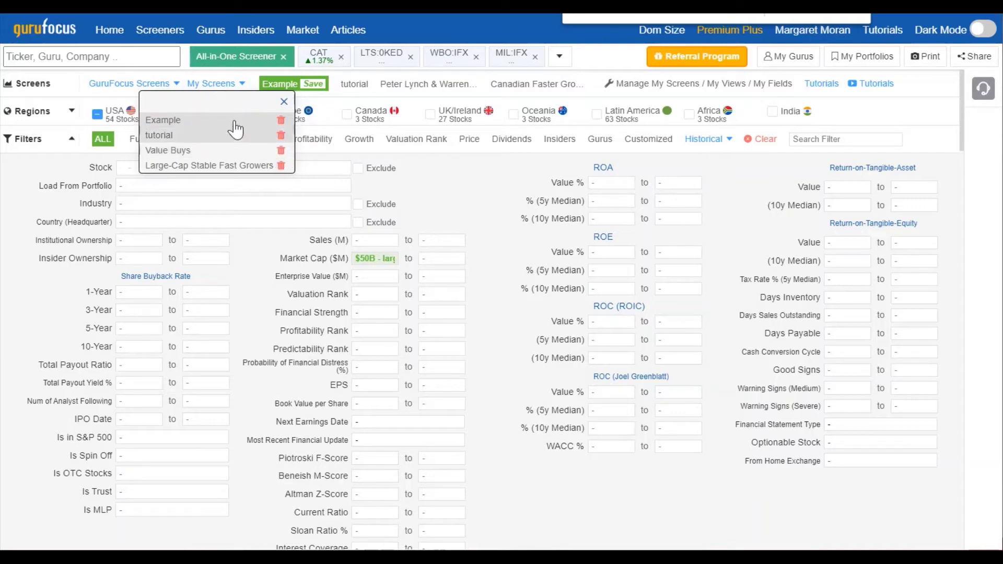
{"action": "left_click", "coordinate": [884, 123]}
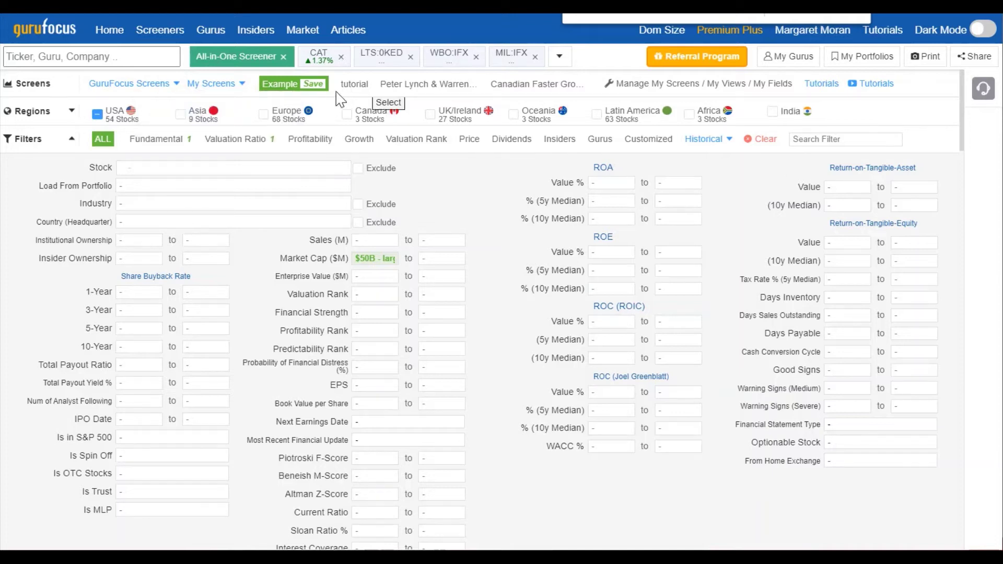
{"action": "left_click", "coordinate": [312, 86]}
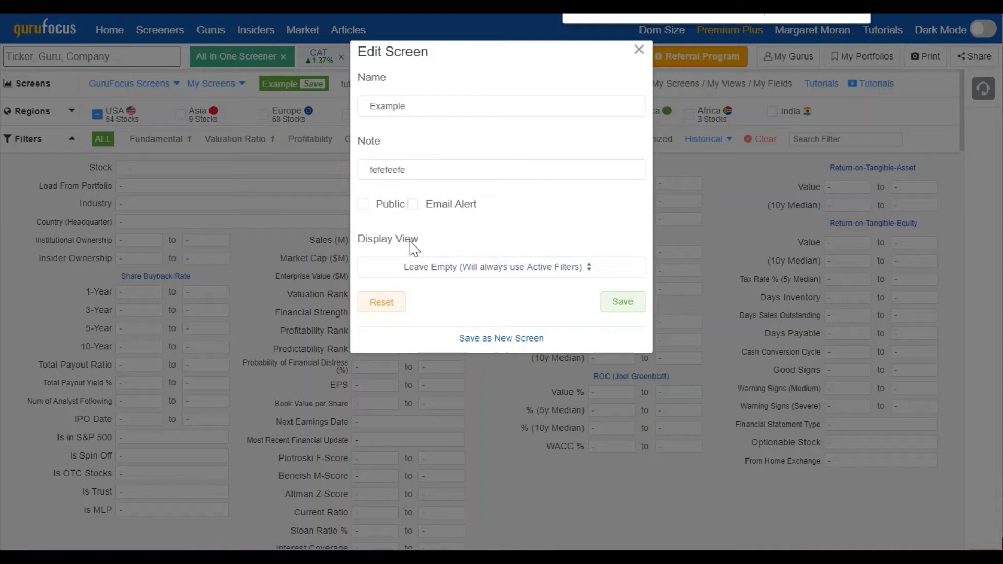
{"action": "mouse_move", "coordinate": [411, 241]}
{"action": "left_mouse_down"}
{"action": "mouse_move", "coordinate": [377, 246]}
{"action": "mouse_move", "coordinate": [427, 243]}
{"action": "left_mouse_up"}
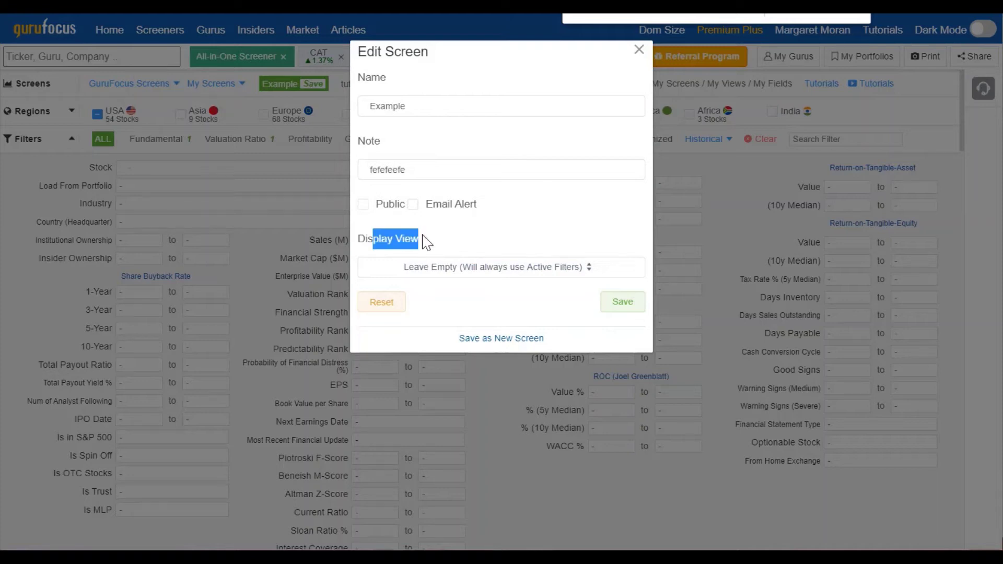
{"action": "left_click", "coordinate": [499, 274]}
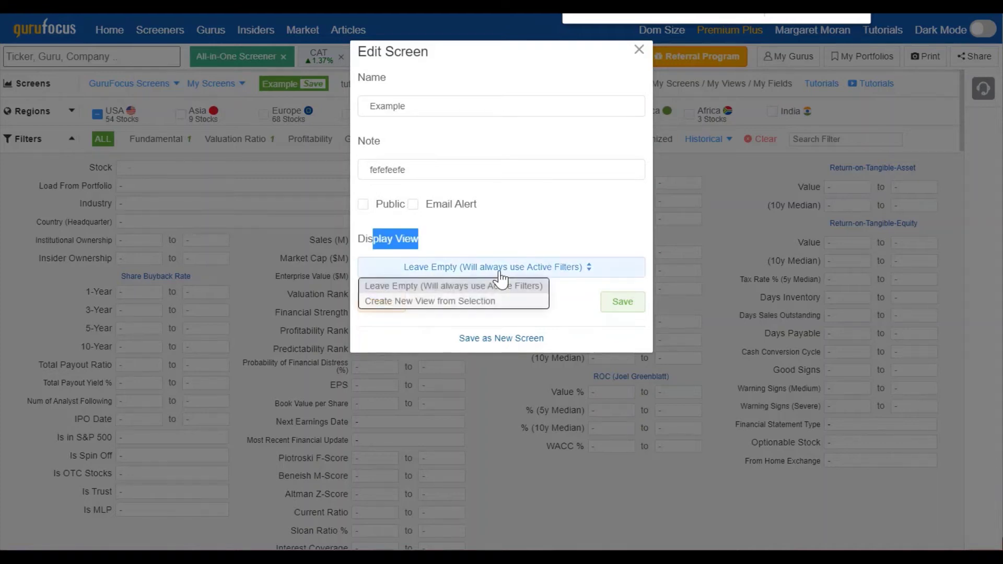
{"action": "left_click", "coordinate": [513, 240]}
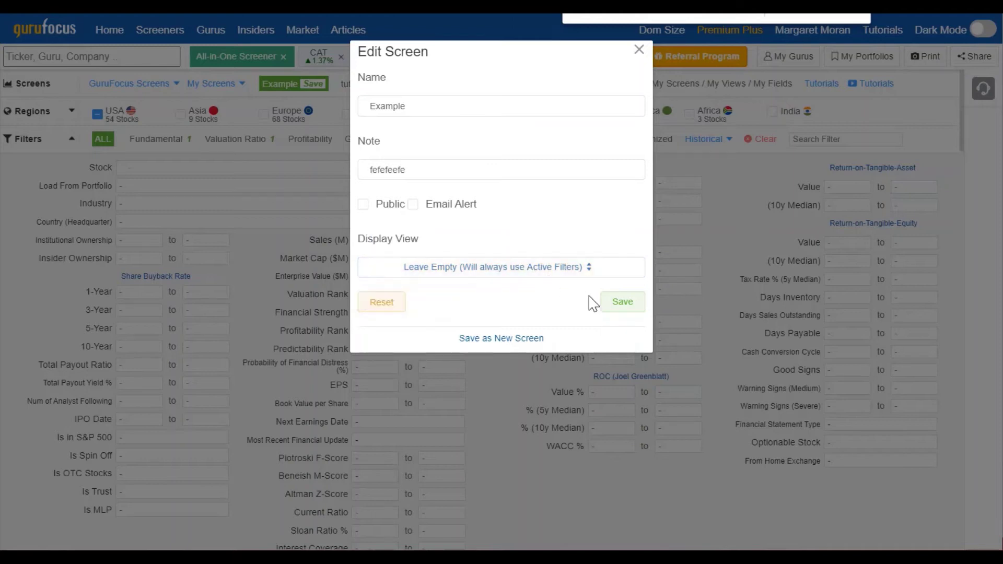
{"action": "left_click", "coordinate": [611, 307]}
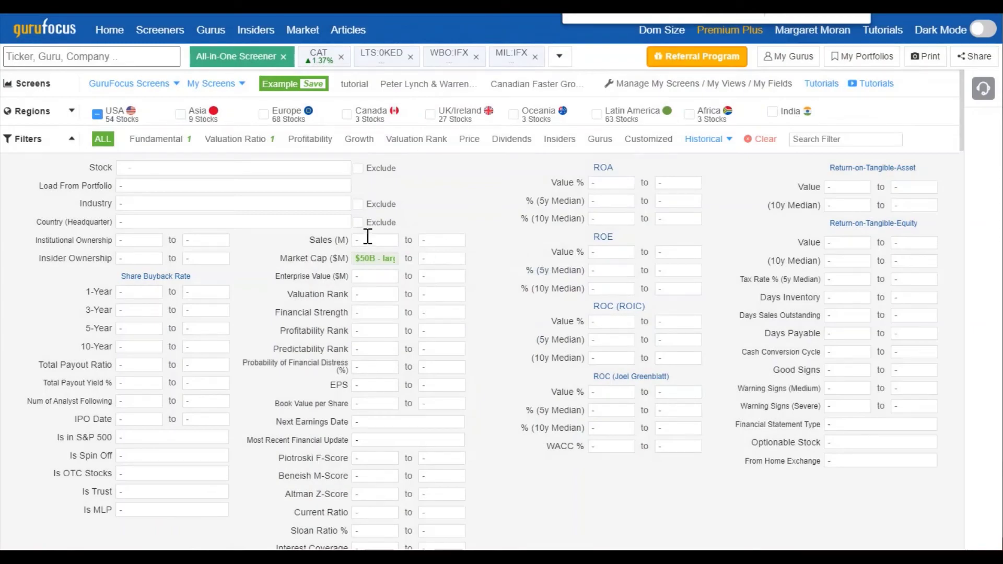
Step: Scroll to the results table and open the Views (Customize) column field search
{"action": "scroll", "coordinate": [368, 236], "scroll_direction": "down", "scroll_amount": 20}
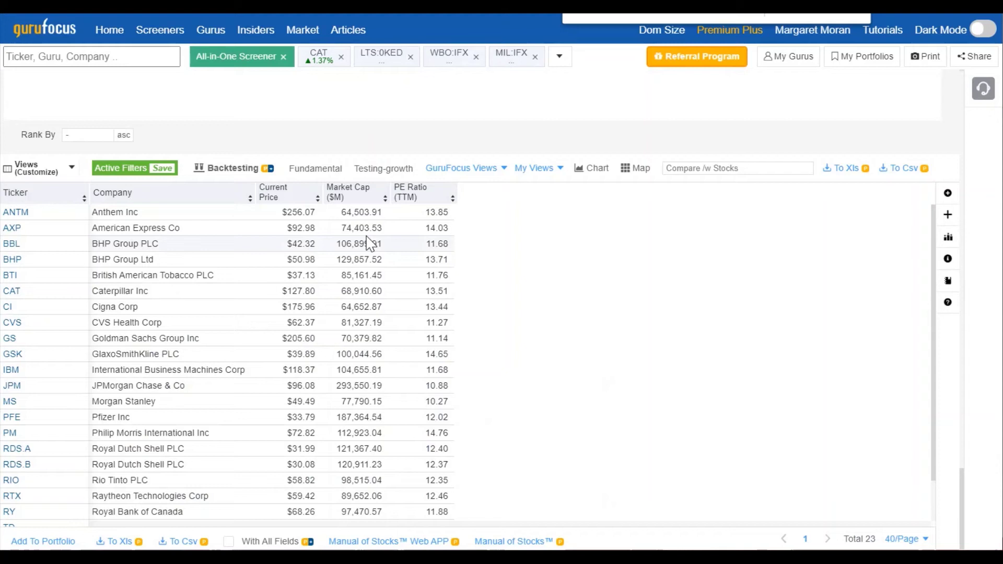
{"action": "left_click", "coordinate": [44, 174]}
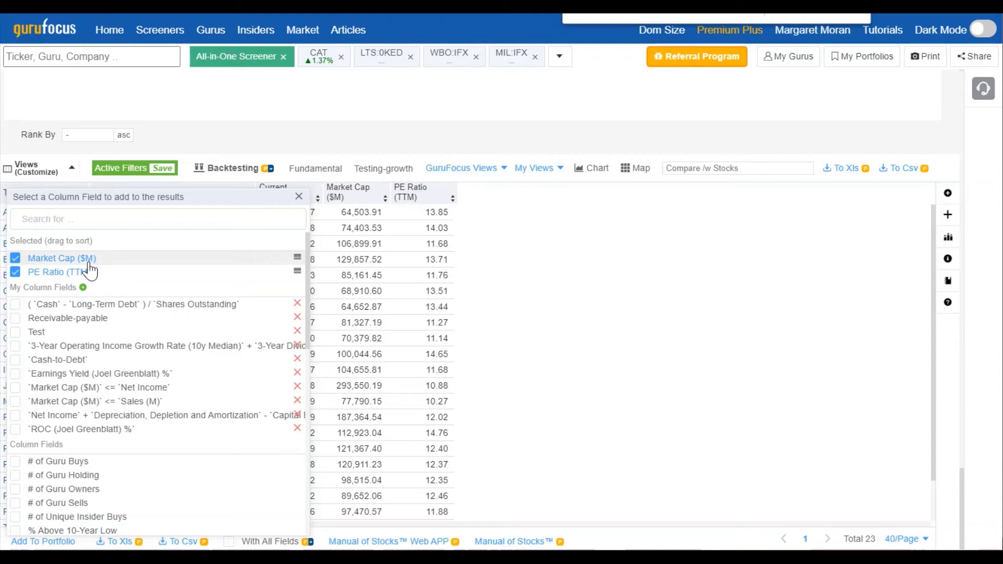
{"action": "left_click", "coordinate": [107, 219]}
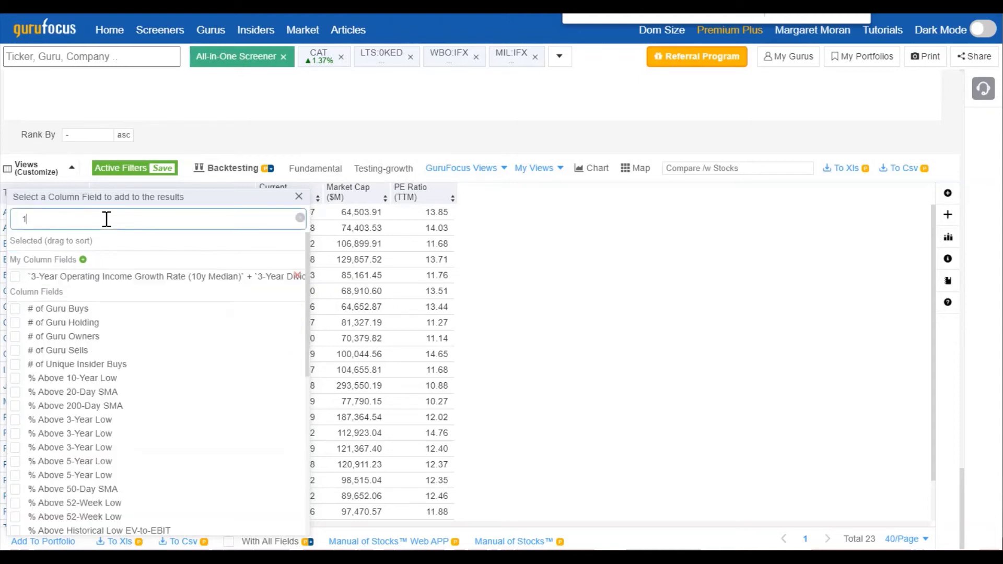
Step: Search for 10-year net income fields and add the 10-Year Net Income Growth Rate column
{"action": "type", "text": "0-year "}
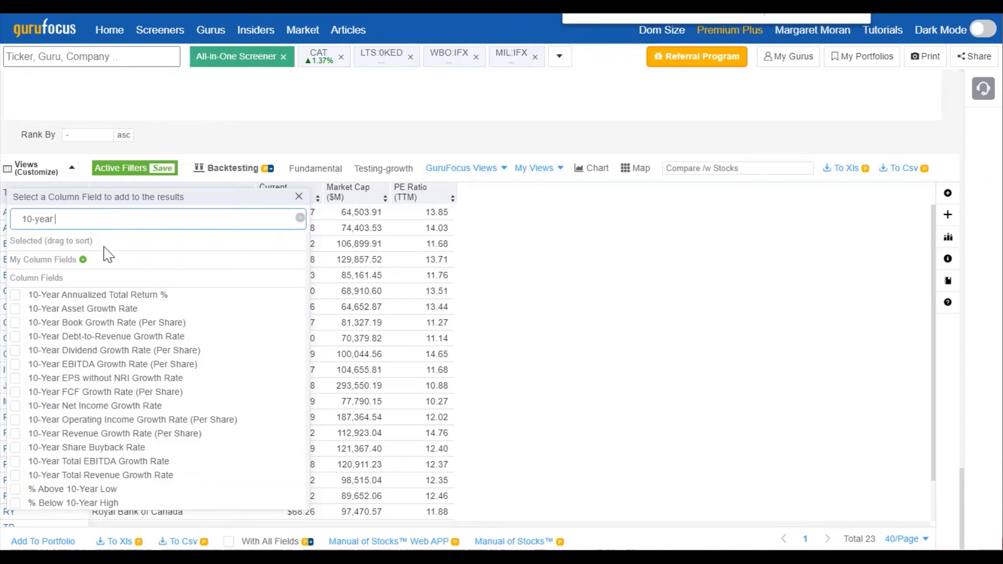
{"action": "type", "text": "net income"}
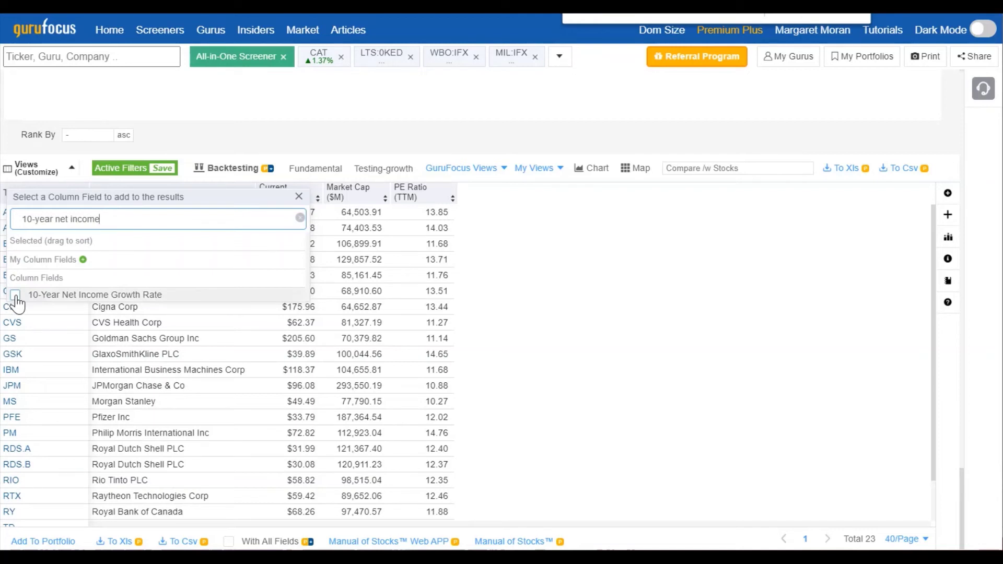
{"action": "left_click", "coordinate": [15, 295]}
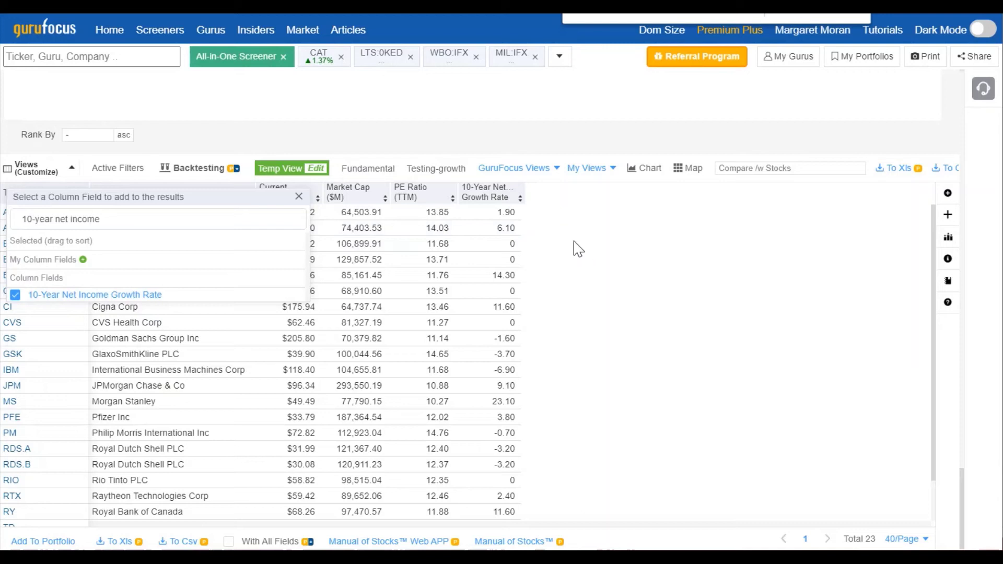
Step: Sort the 23 results by 10-Year Net Income Growth Rate in descending order
{"action": "left_click", "coordinate": [299, 197]}
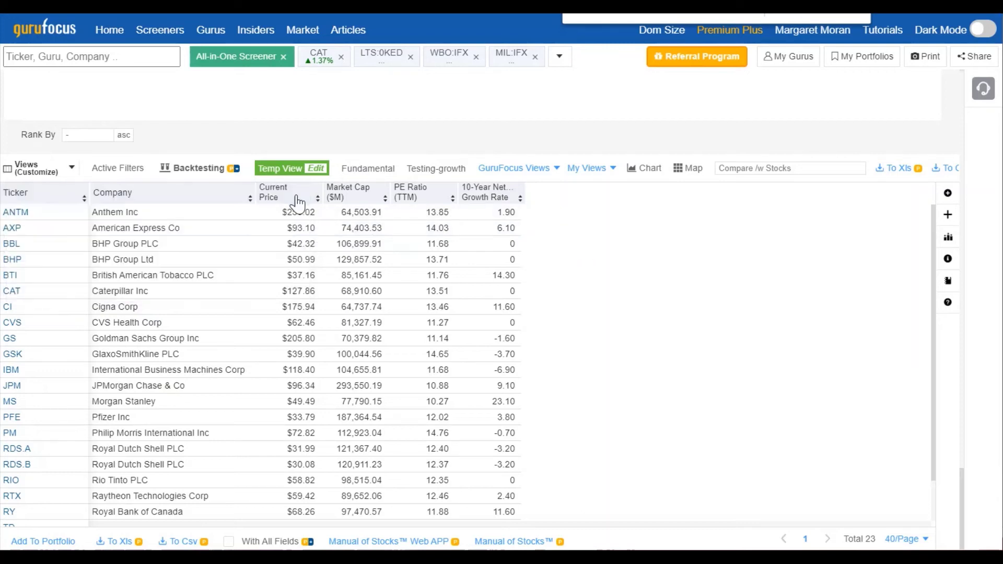
{"action": "left_click", "coordinate": [493, 202]}
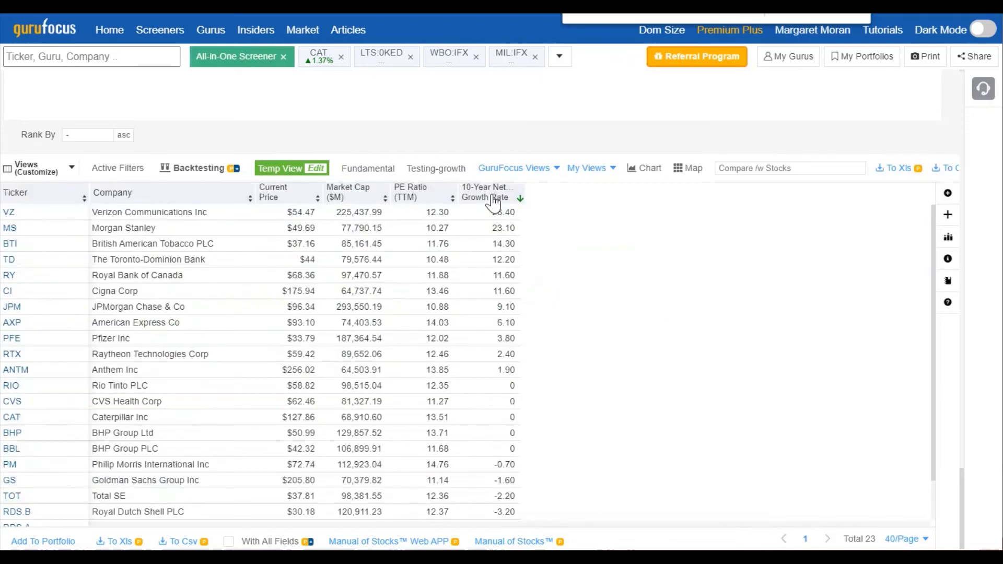
{"action": "left_click", "coordinate": [494, 201]}
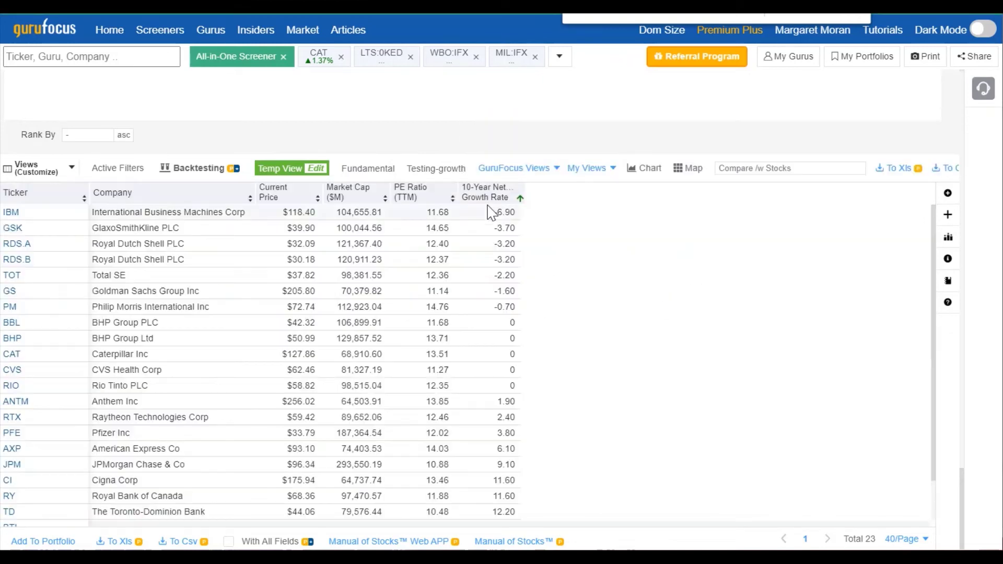
{"action": "left_click", "coordinate": [432, 206]}
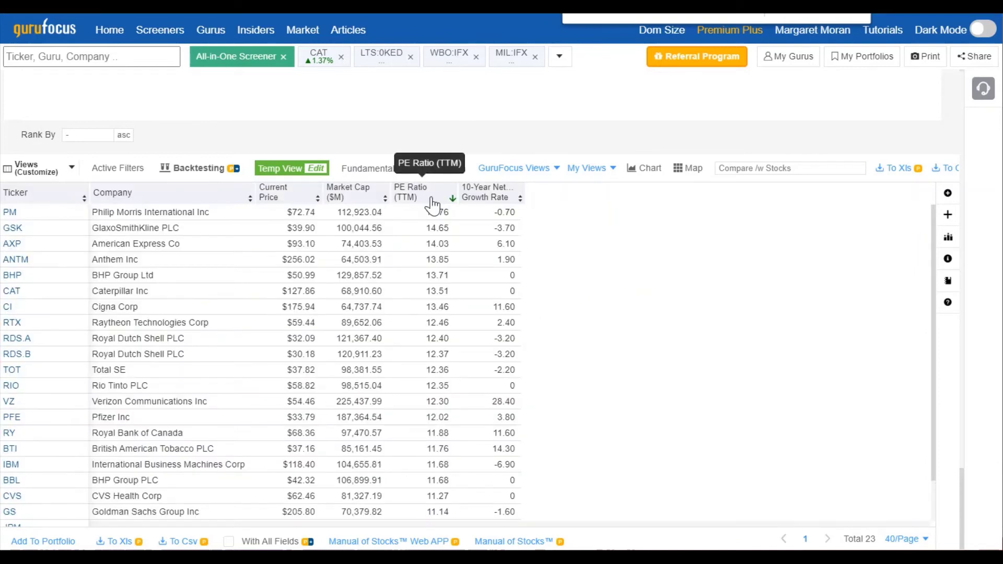
{"action": "left_click", "coordinate": [433, 206]}
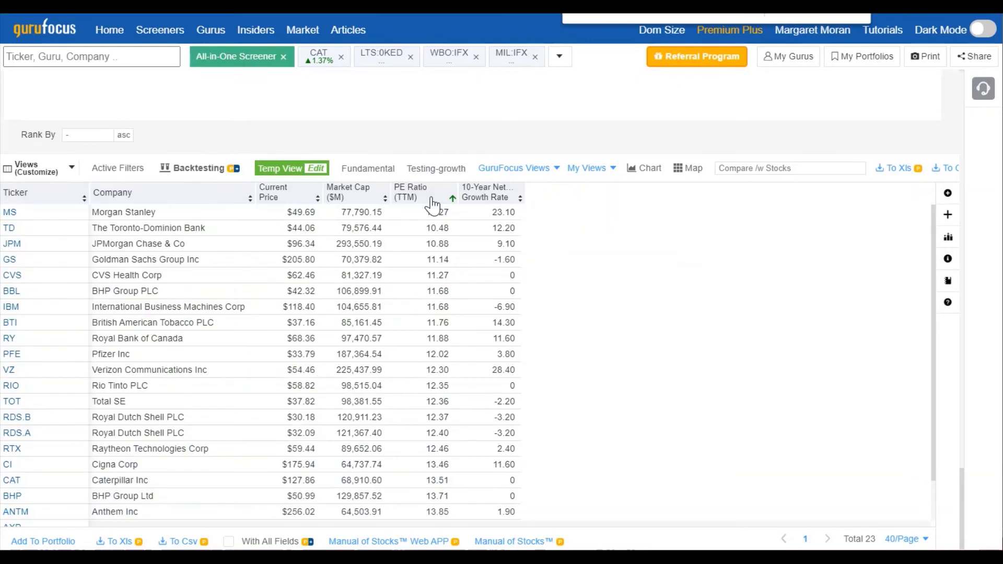
{"action": "left_click", "coordinate": [476, 204]}
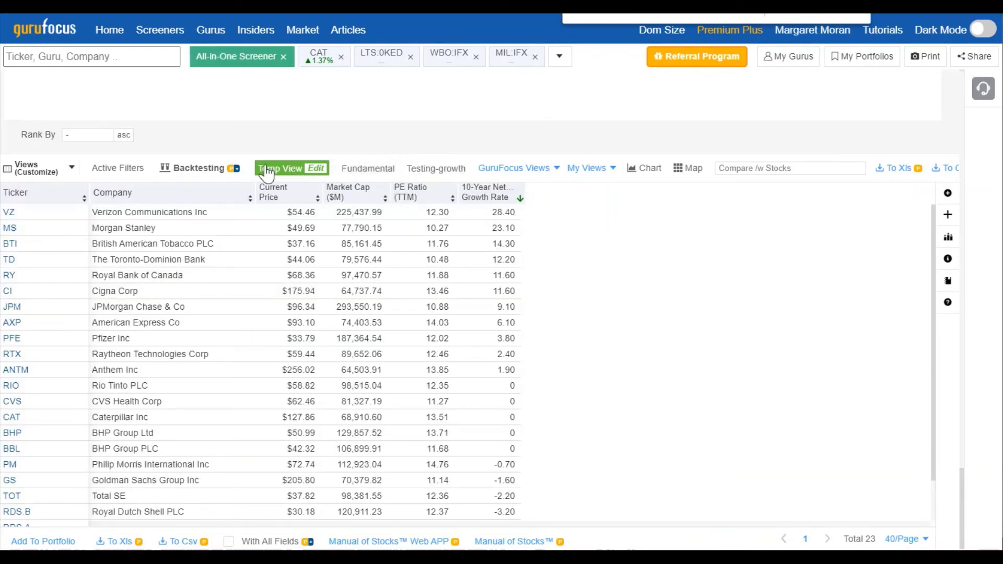
{"action": "left_click", "coordinate": [315, 170]}
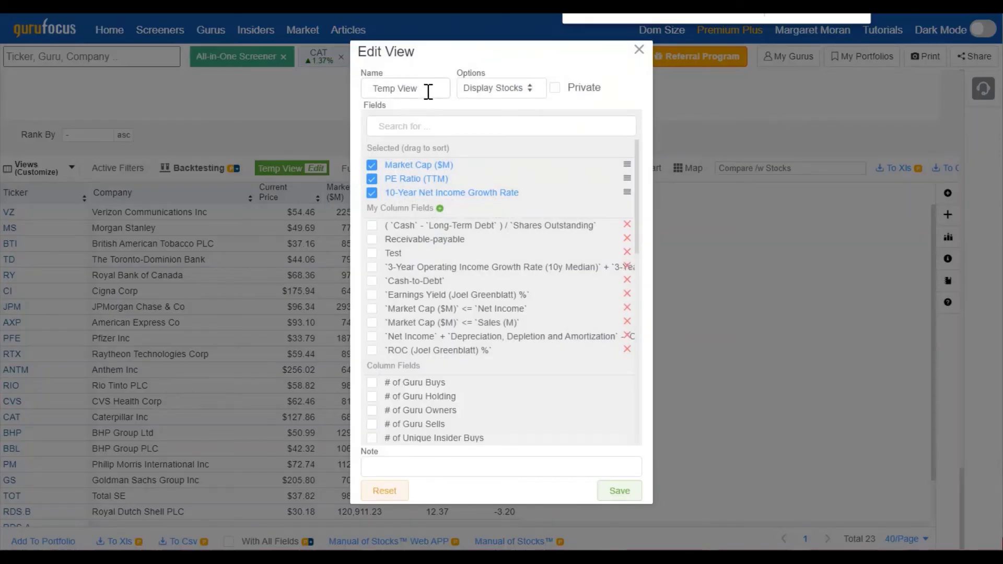
Step: Rename the temporary view to 'Tutorial' and save it
{"action": "left_click_drag", "start_coordinate": [425, 90], "coordinate": [354, 97]}
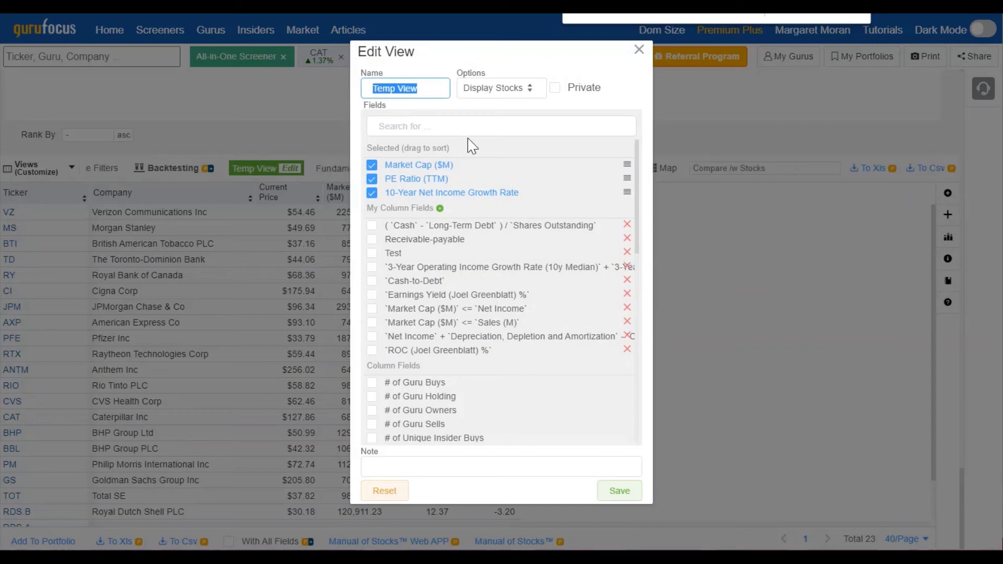
{"action": "type", "text": "Tutorial"}
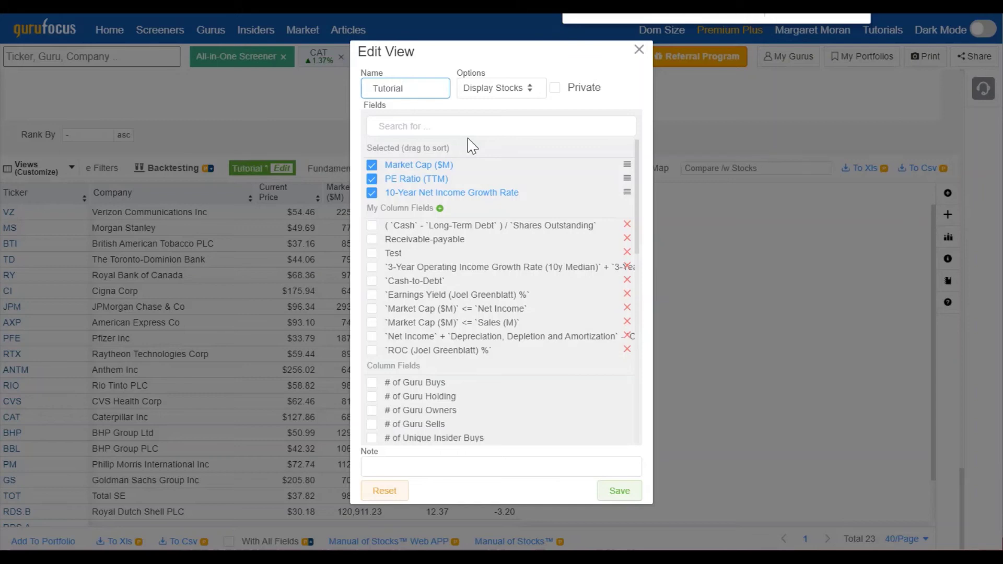
{"action": "left_click", "coordinate": [424, 465]}
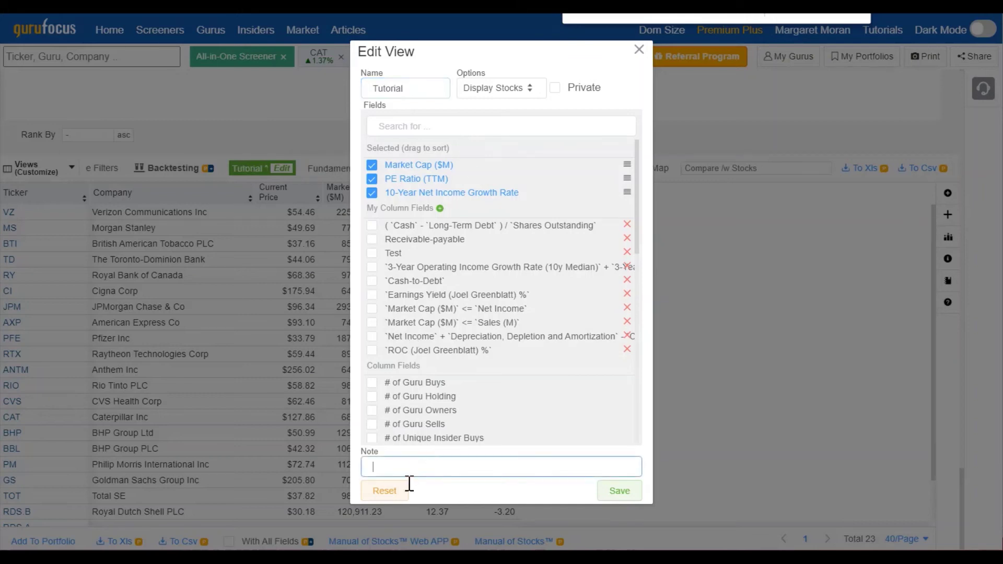
{"action": "left_click", "coordinate": [621, 492]}
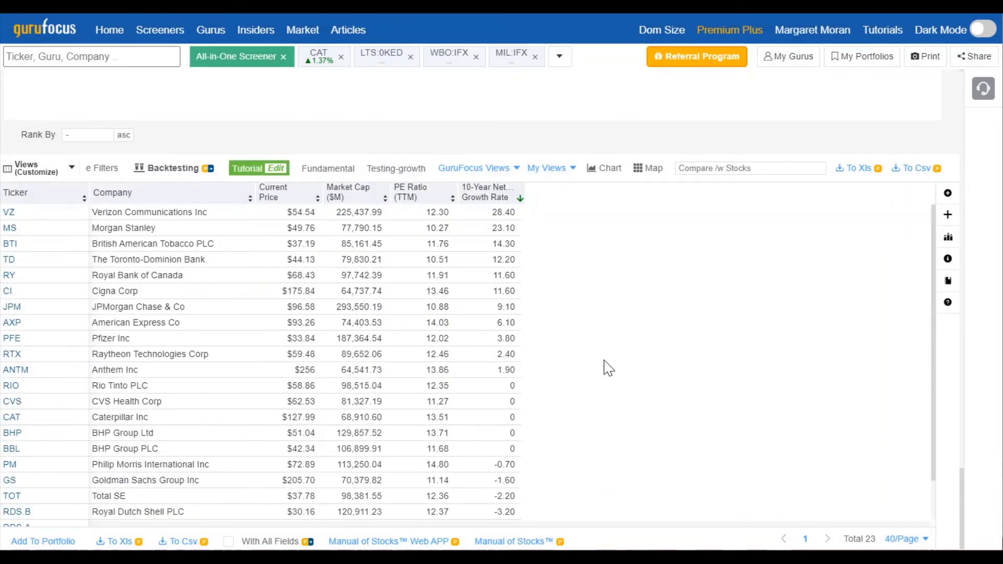
{"action": "left_click", "coordinate": [52, 173]}
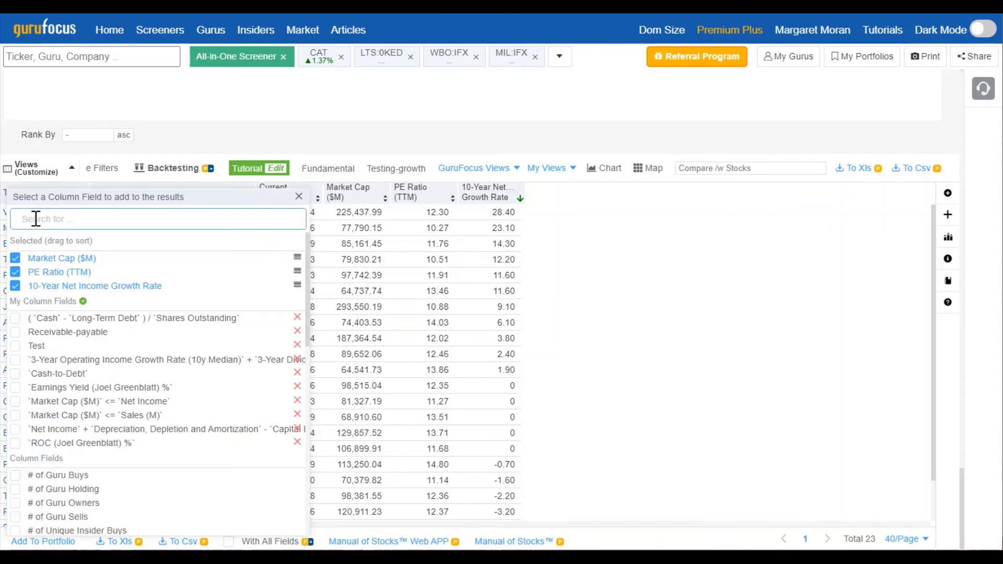
Step: Search '10 year reve' and add the 10-Year Revenue Growth Rate (Per Share) column
{"action": "type", "text": "10 yea"}
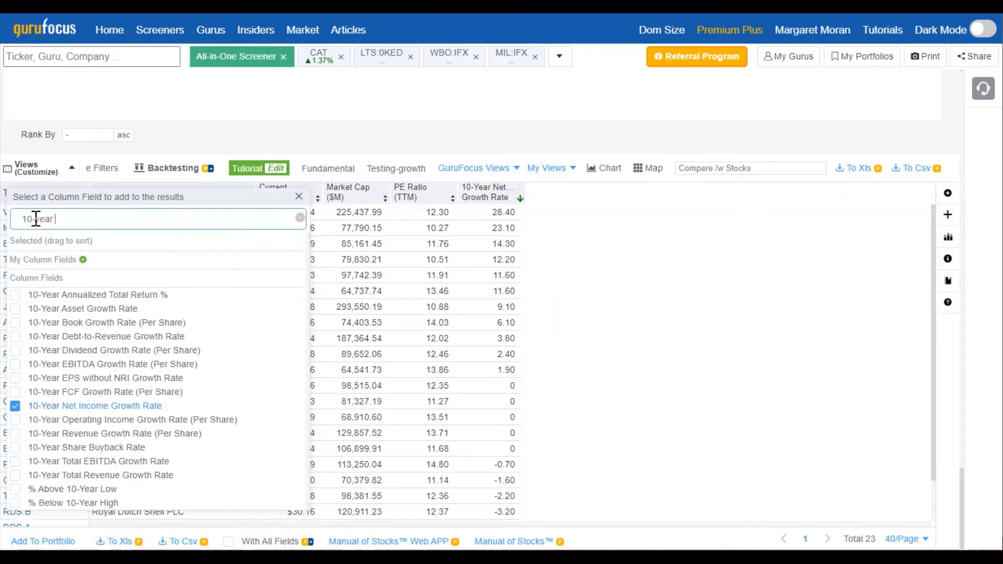
{"action": "type", "text": "r reve"}
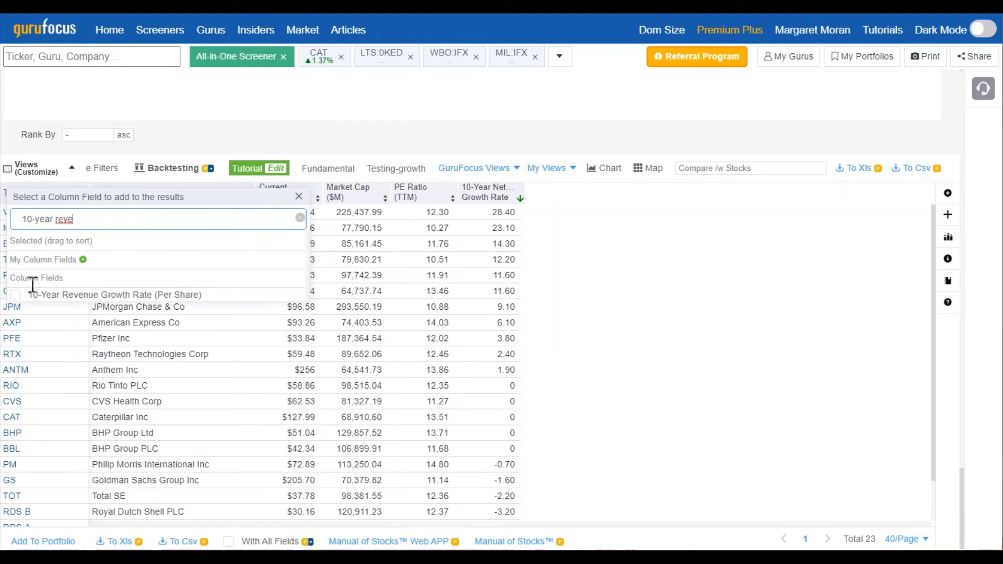
{"action": "left_click", "coordinate": [16, 296]}
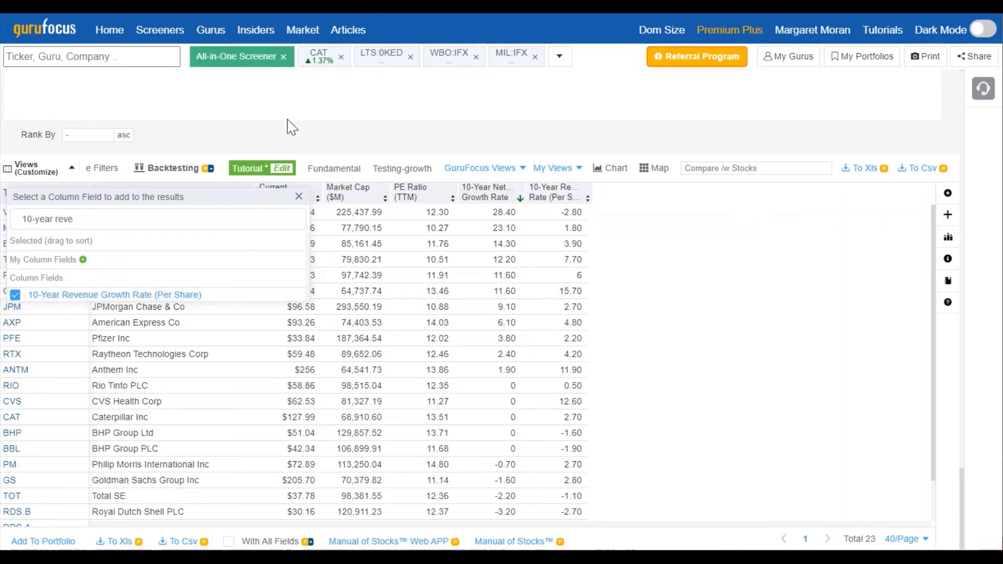
{"action": "left_click", "coordinate": [282, 169]}
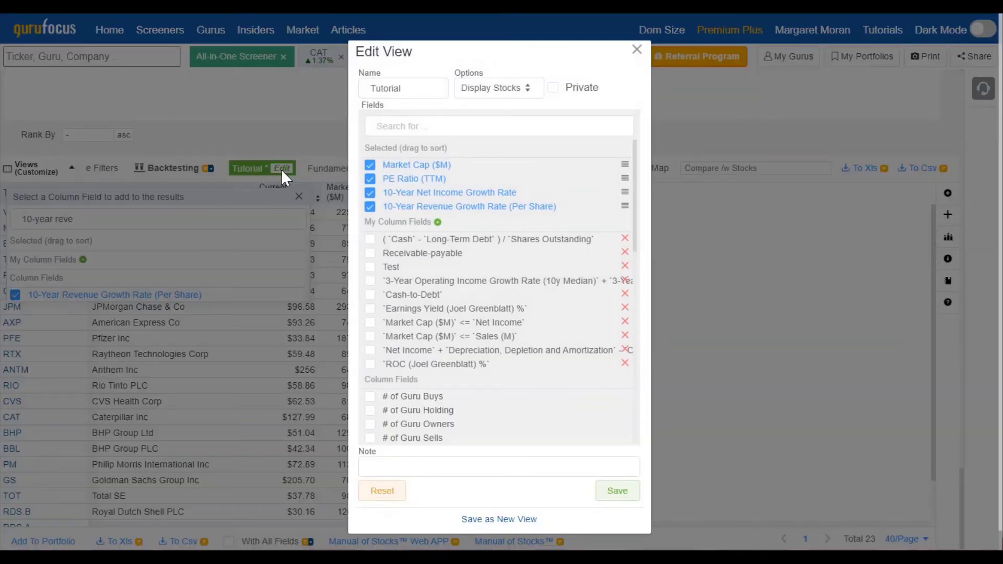
Step: Rename the Tutorial view to 'Tutorial2' and save it as a new view
{"action": "left_click", "coordinate": [418, 88]}
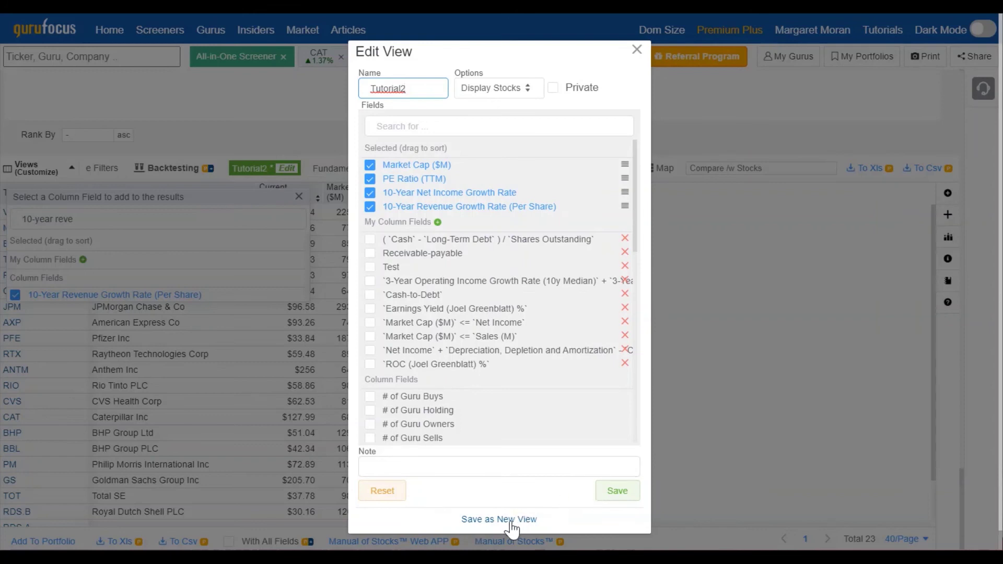
{"action": "left_click", "coordinate": [511, 521]}
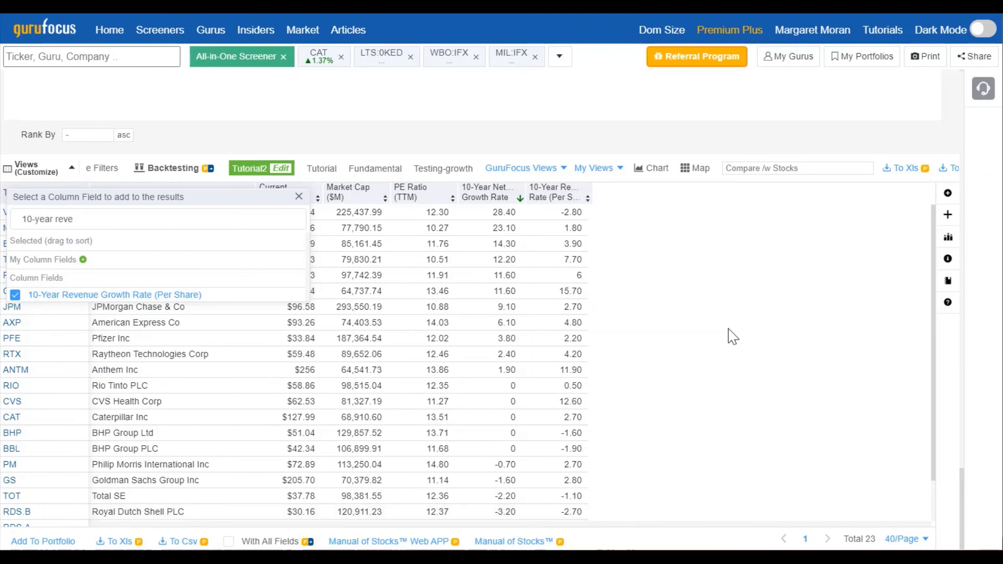
{"action": "scroll", "coordinate": [562, 442], "scroll_direction": "up", "scroll_amount": 3}
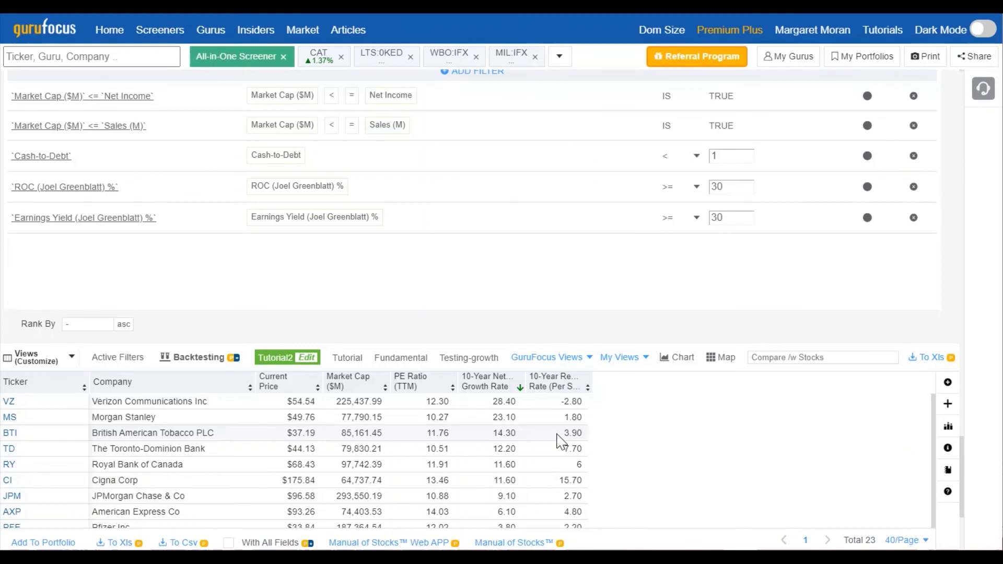
Step: Return to the top of the page and show the Screeners dropdown with the saved Example screen
{"action": "scroll", "coordinate": [561, 442], "scroll_direction": "up", "scroll_amount": 15}
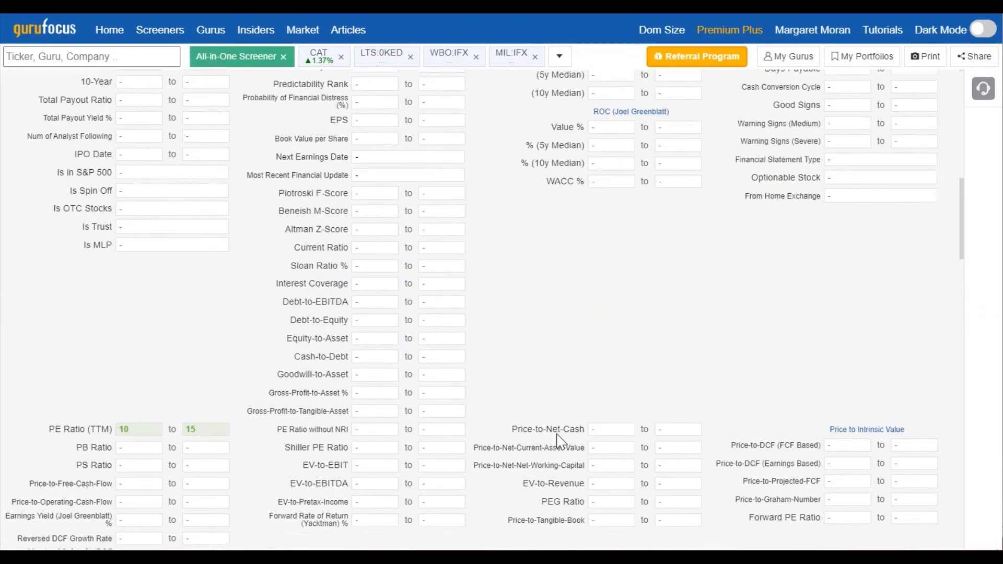
{"action": "scroll", "coordinate": [559, 441], "scroll_direction": "up", "scroll_amount": 5}
{"action": "mouse_move", "coordinate": [162, 37]}
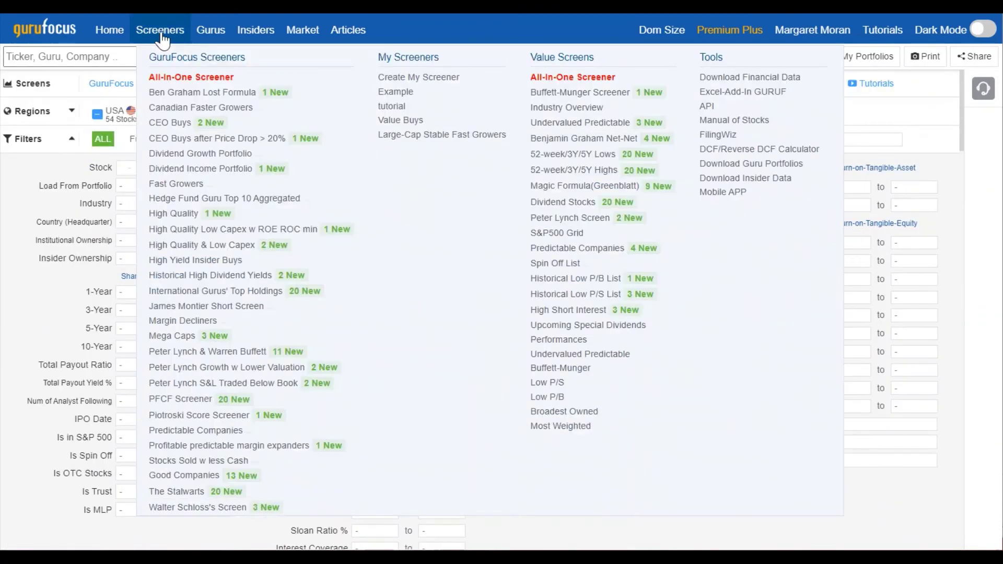